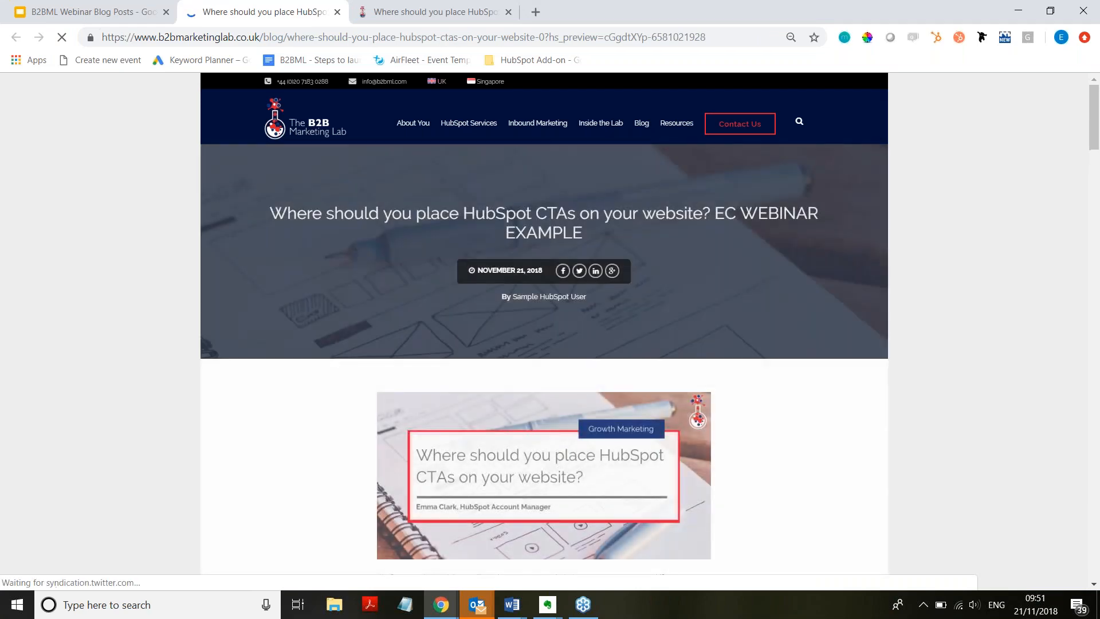
# - Review the previewed blog post on HubSpot CTA placement from its header image through the CTA examples to the comment form
pyautogui.scroll(-2, 875, 280)
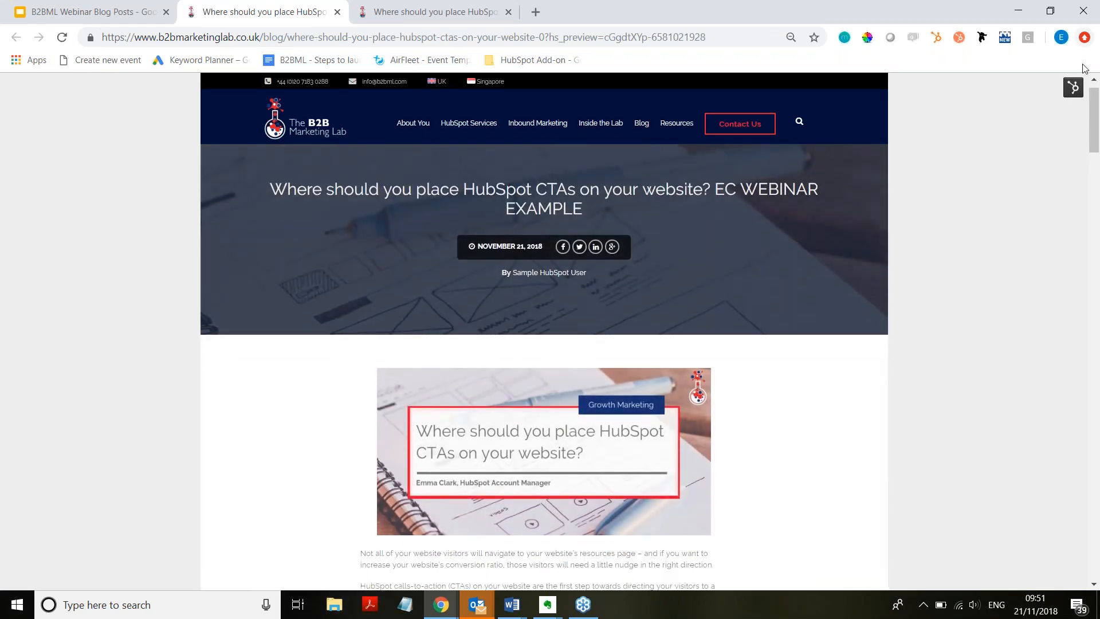
pyautogui.scroll(-3, 875, 280)
pyautogui.scroll(4, 875, 280)
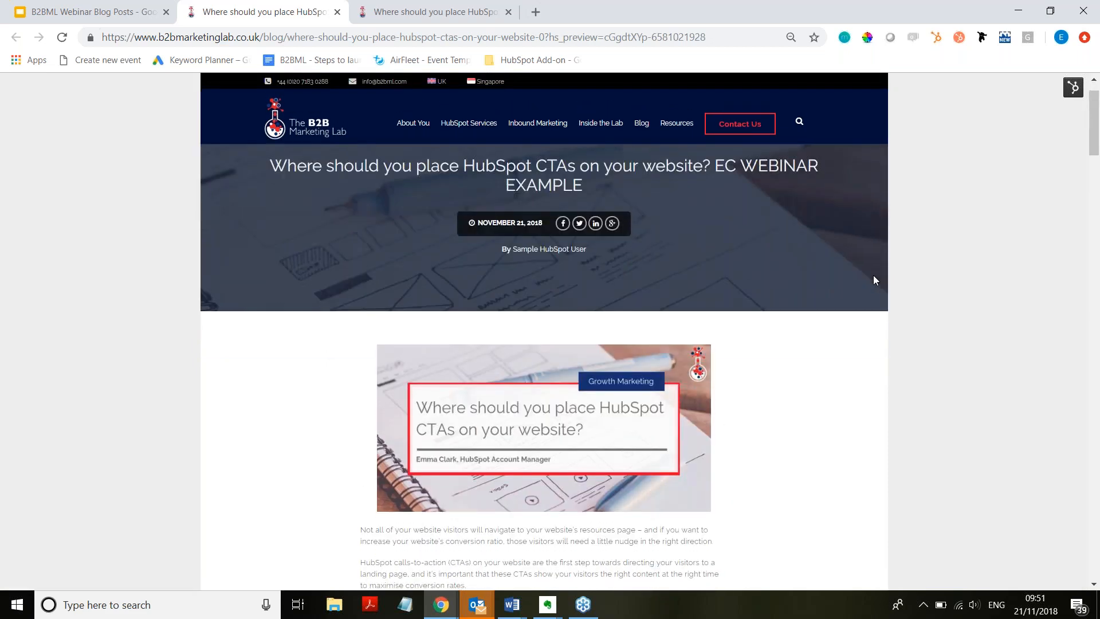
pyautogui.scroll(-3, 875, 280)
pyautogui.scroll(-1, 876, 280)
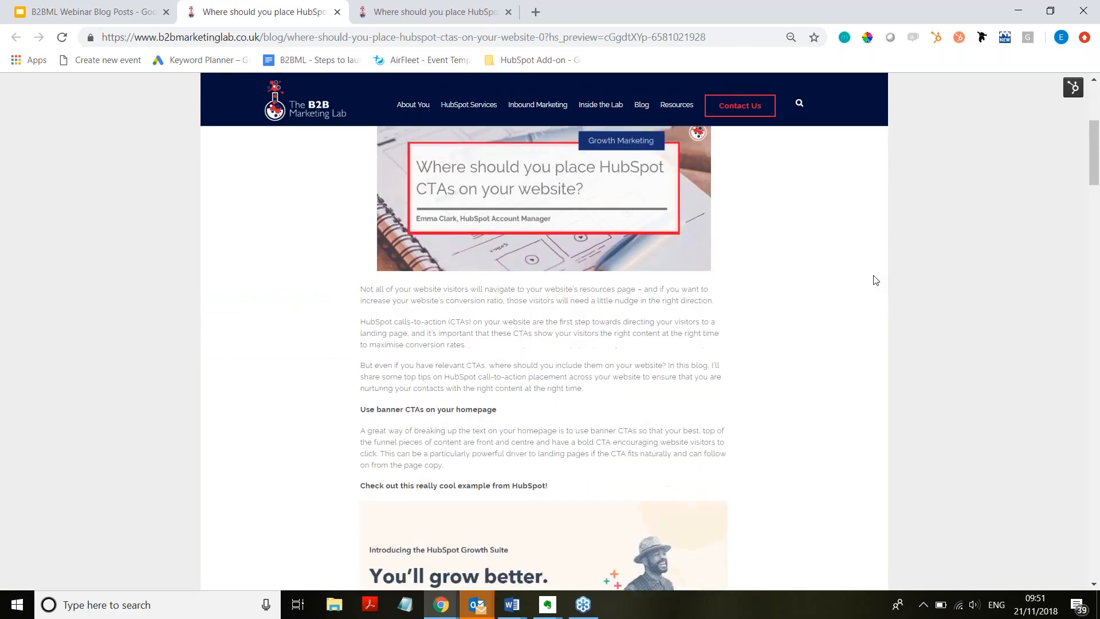
pyautogui.scroll(-1, 876, 280)
pyautogui.scroll(2, 876, 281)
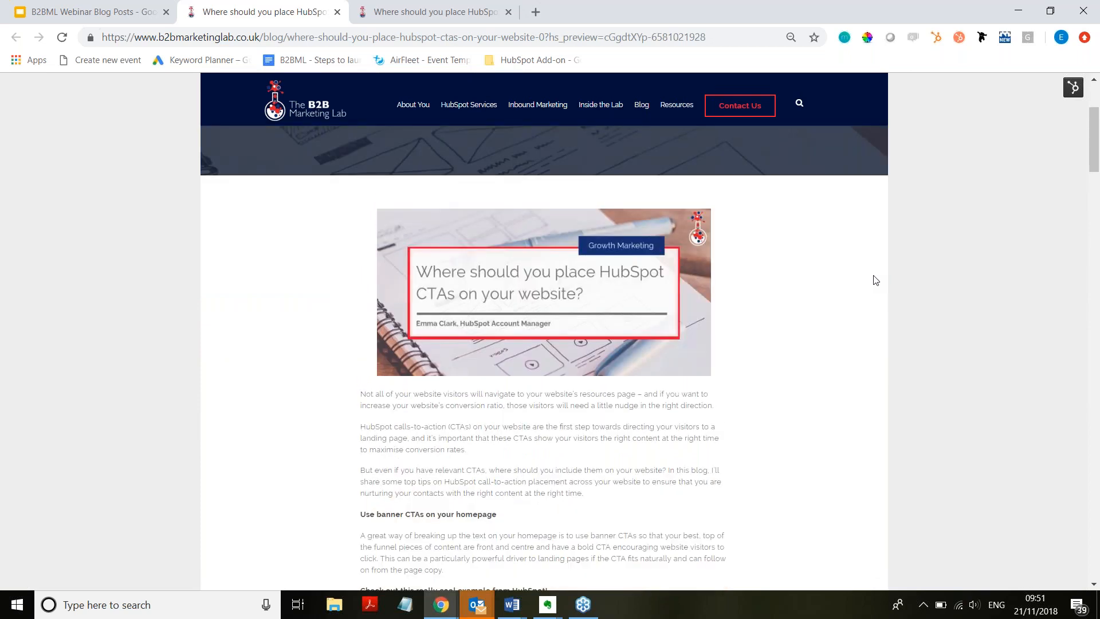
pyautogui.scroll(-1, 876, 280)
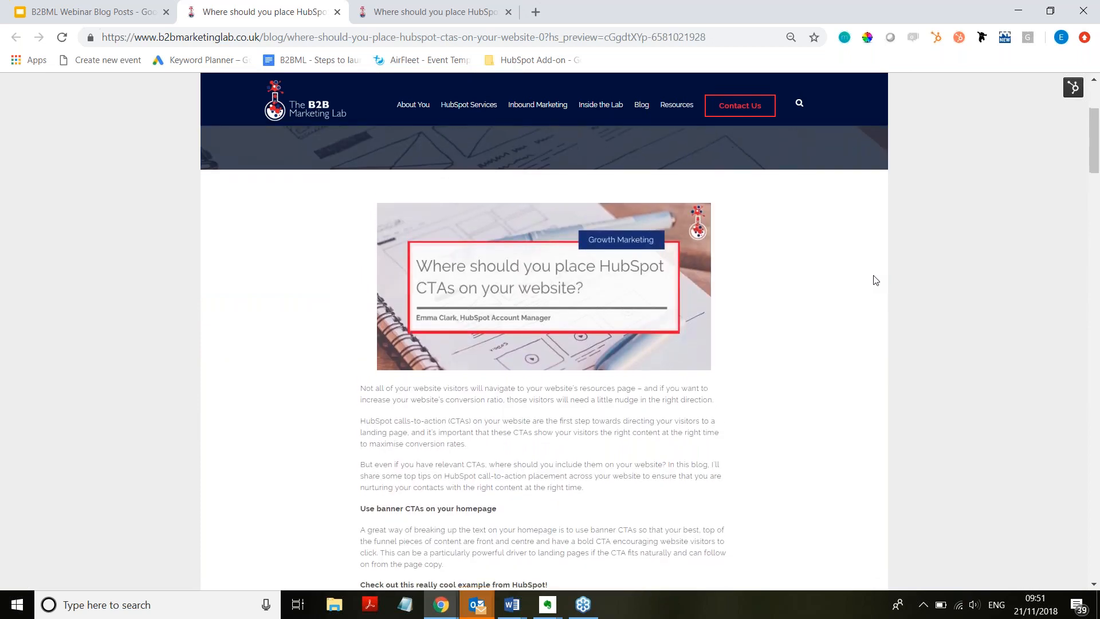
pyautogui.scroll(-7, 876, 280)
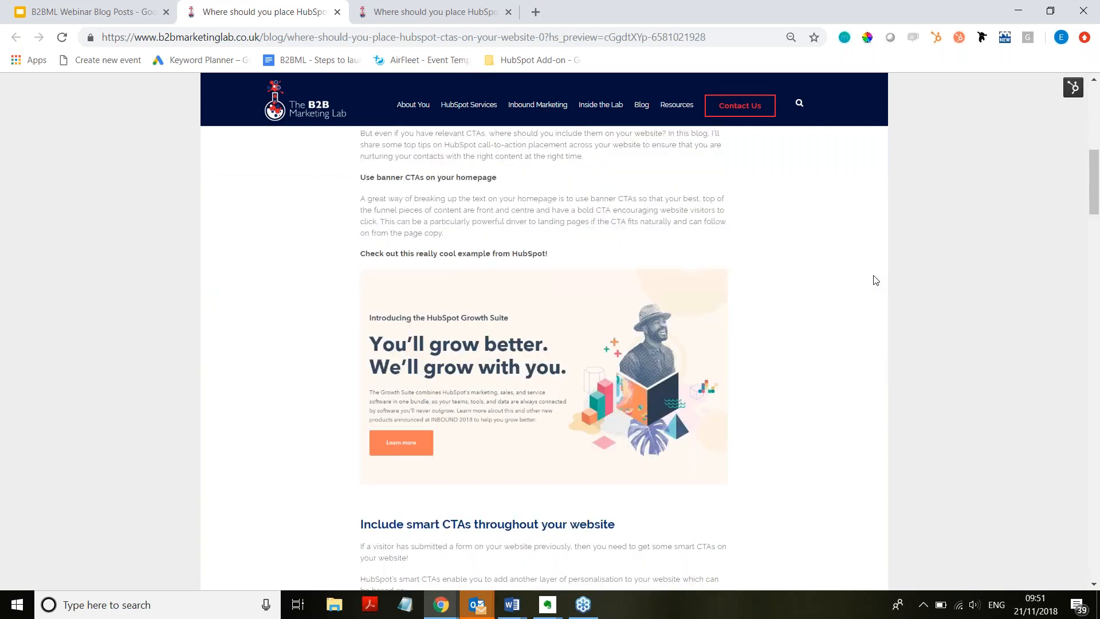
pyautogui.scroll(4, 876, 280)
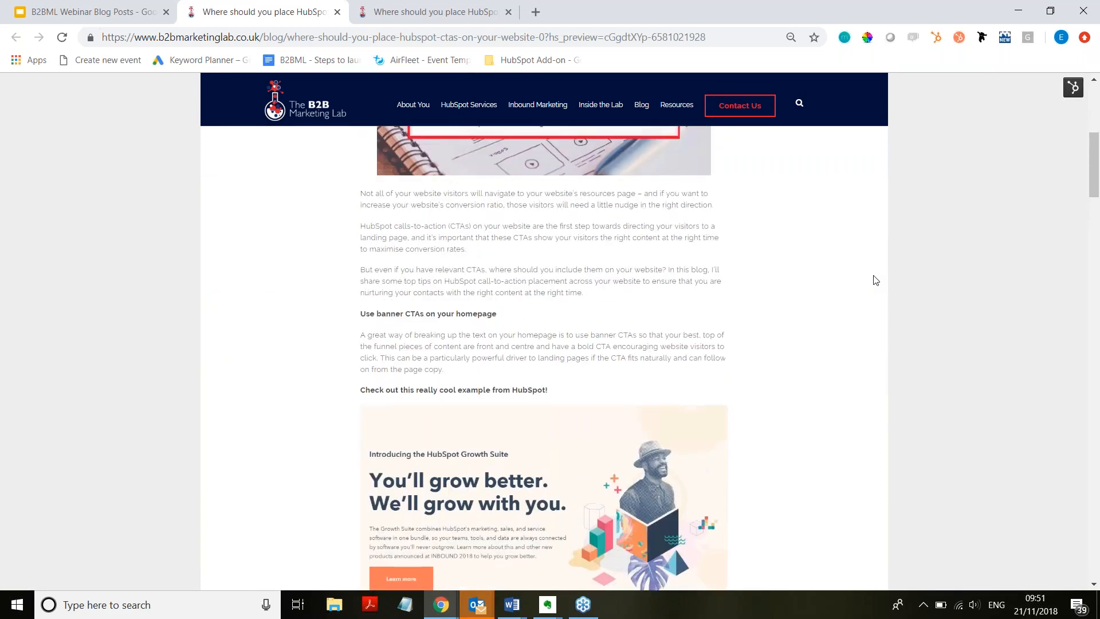
pyautogui.scroll(-4, 876, 280)
pyautogui.scroll(-4, 876, 280)
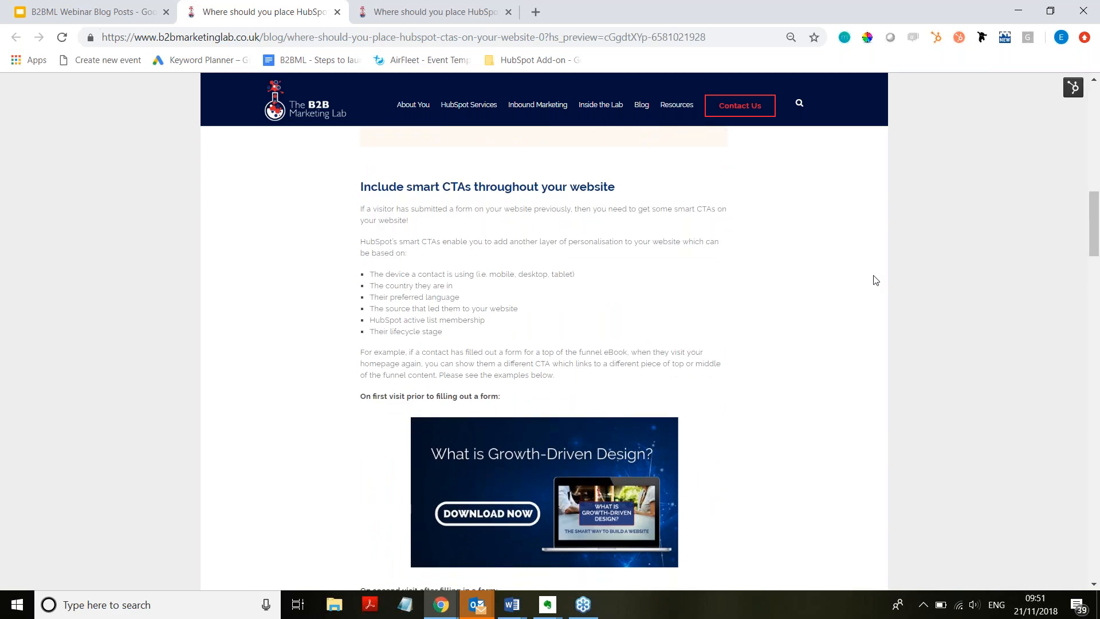
pyautogui.scroll(-3, 876, 281)
pyautogui.scroll(-3, 875, 281)
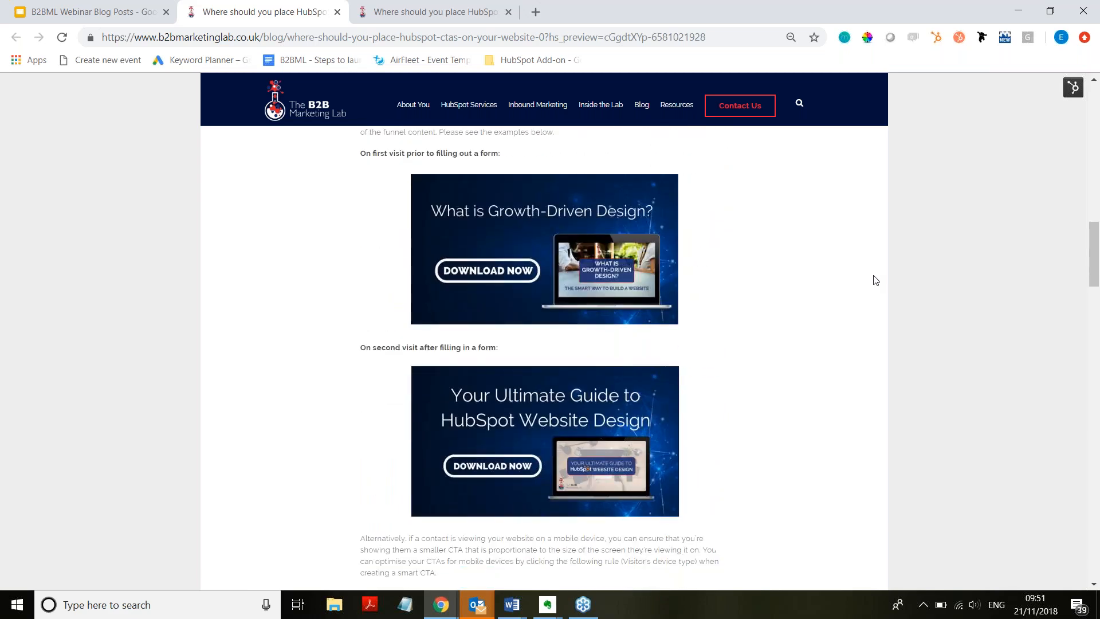
pyautogui.scroll(-4, 875, 280)
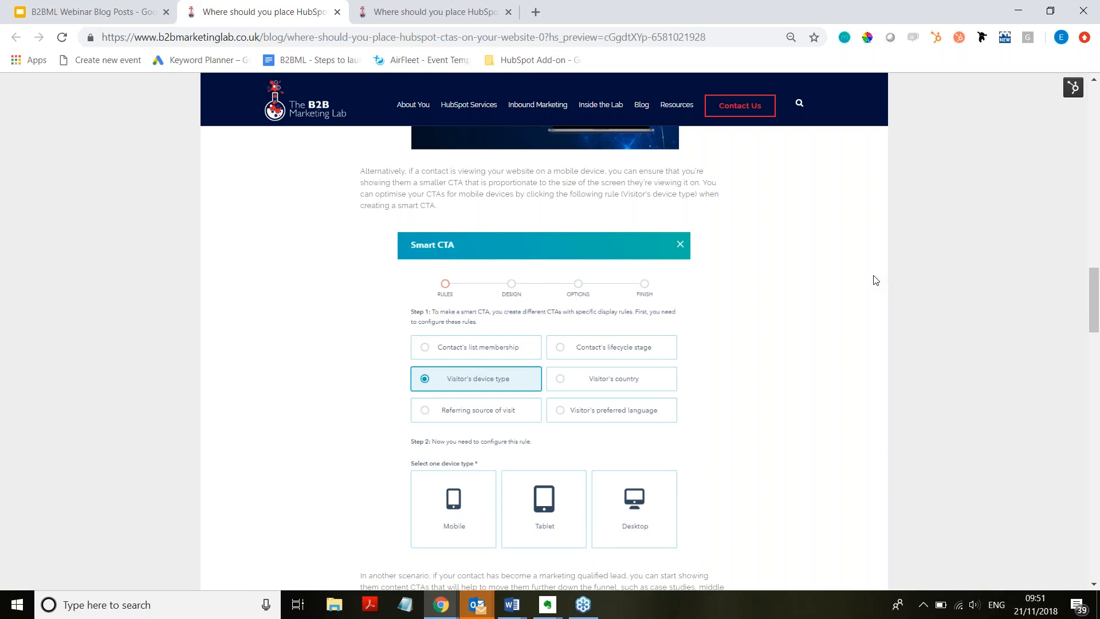
pyautogui.scroll(-3, 876, 280)
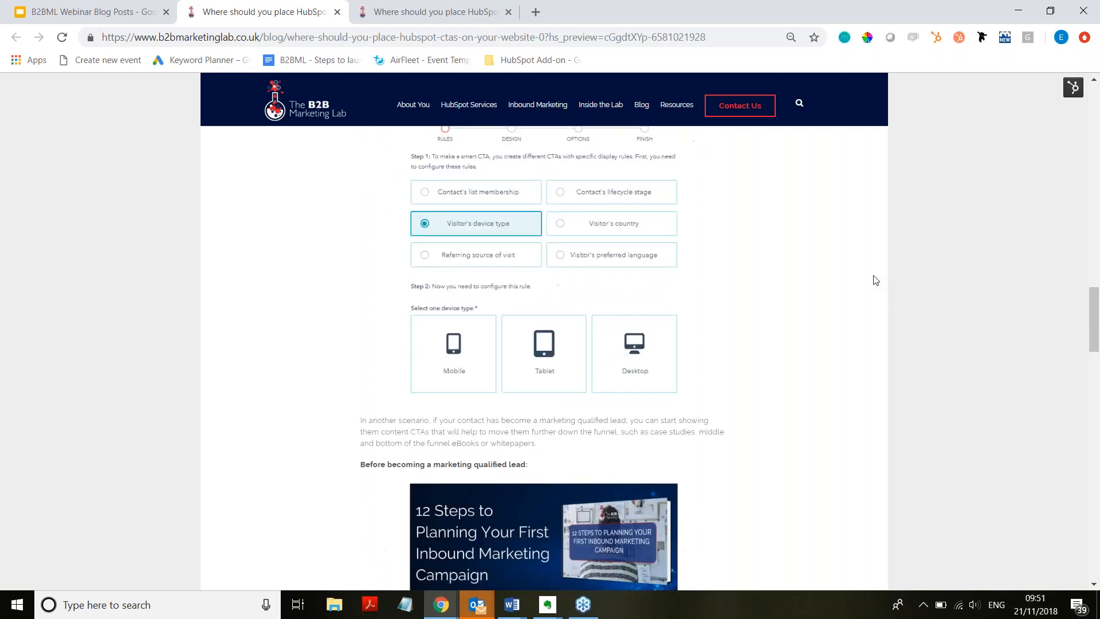
pyautogui.scroll(-6, 876, 280)
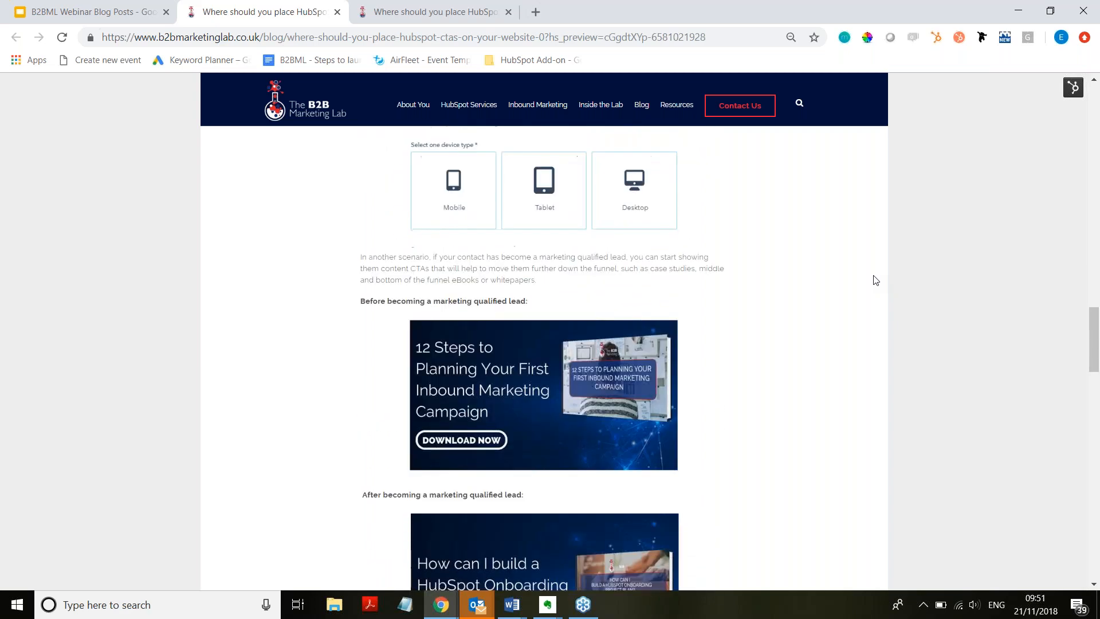
pyautogui.scroll(-9, 876, 280)
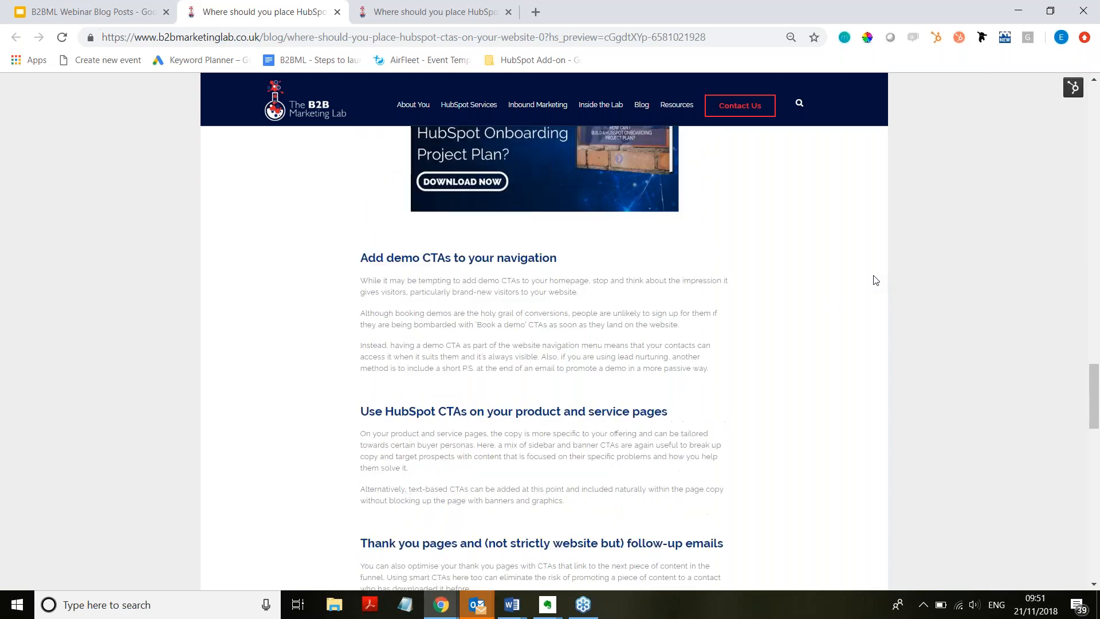
pyautogui.scroll(-3, 876, 280)
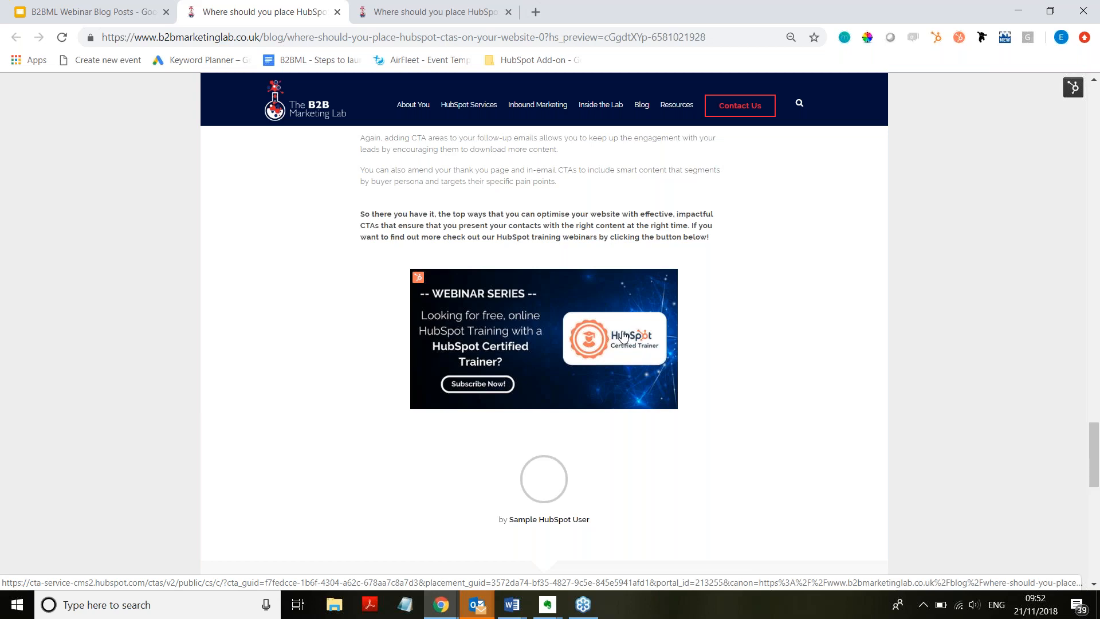
pyautogui.scroll(-1, 624, 337)
pyautogui.scroll(1, 623, 337)
pyautogui.scroll(-1, 624, 336)
pyautogui.scroll(-7, 624, 336)
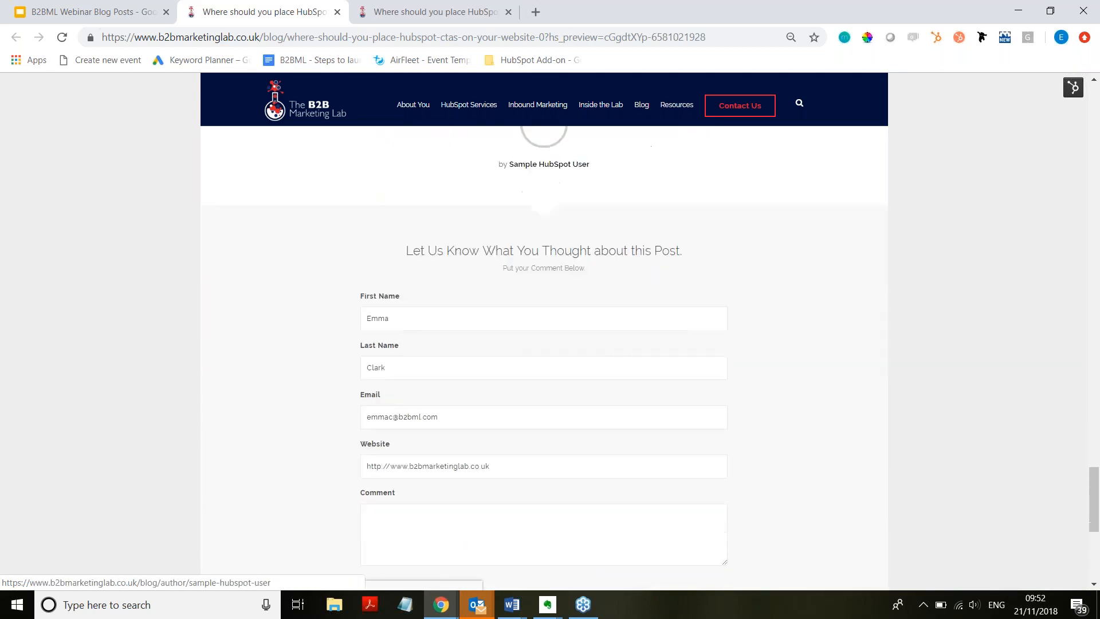
pyautogui.scroll(5, 545, 344)
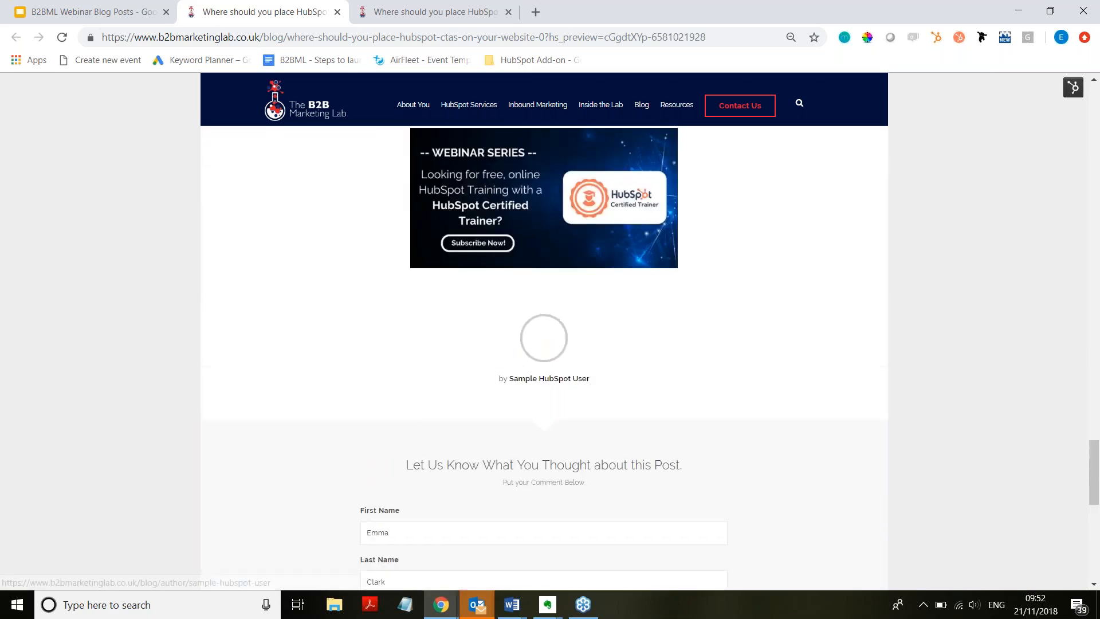
# - Open the previewed blog post in the HubSpot editor and start editing its post body
pyautogui.scroll(15, 545, 344)
pyautogui.click(1074, 88)
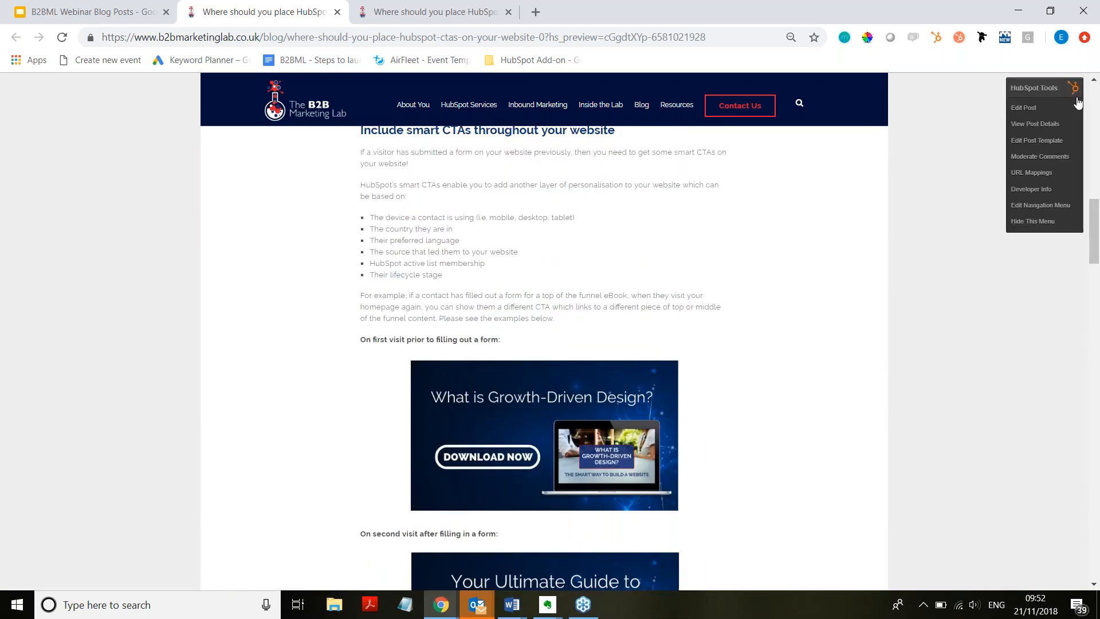
pyautogui.click(1058, 107)
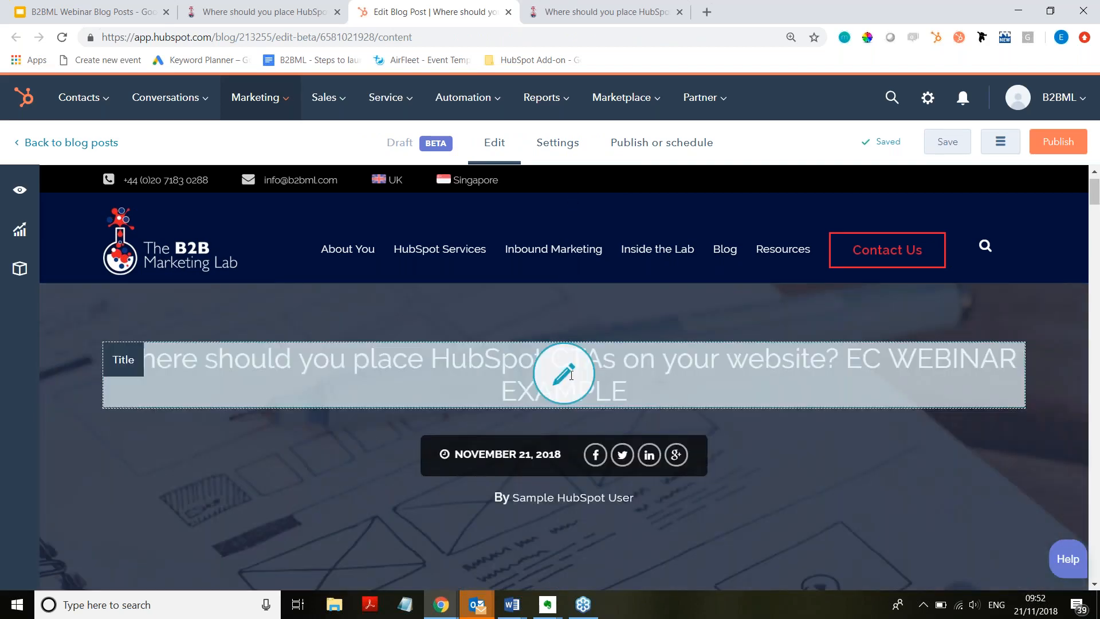
pyautogui.scroll(-2, 571, 375)
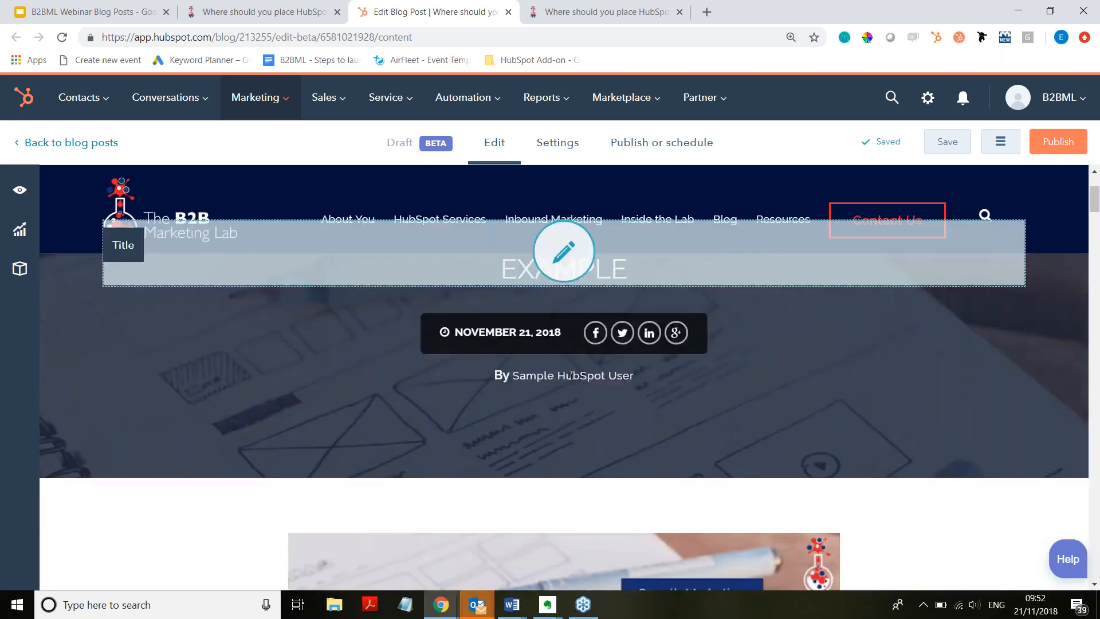
pyautogui.scroll(-8, 571, 375)
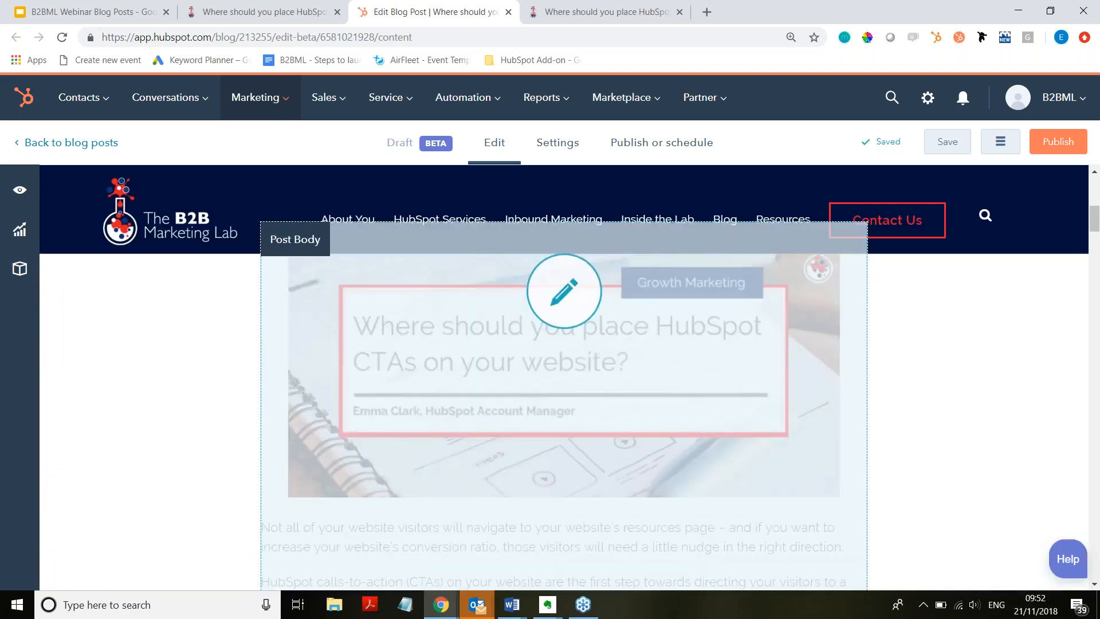
pyautogui.scroll(-1, 572, 376)
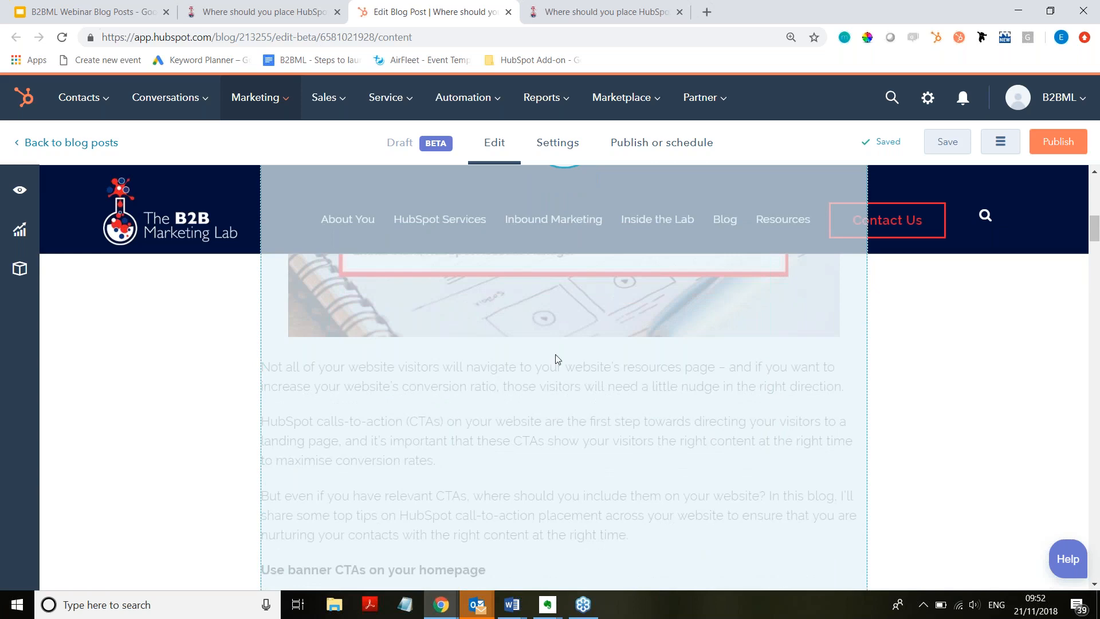
pyautogui.click(565, 248)
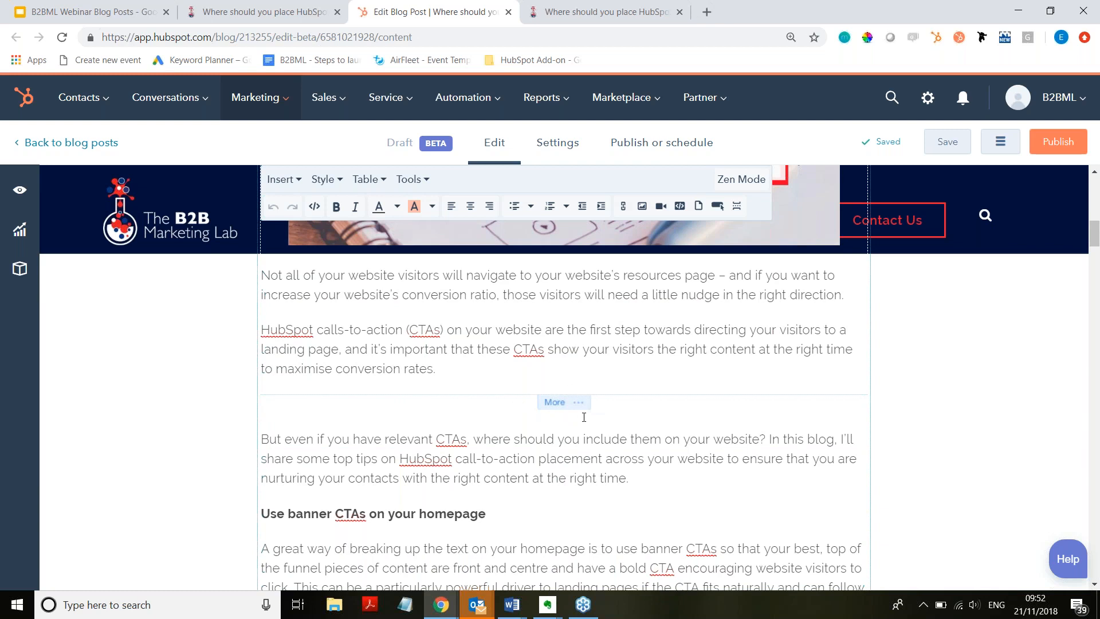
pyautogui.click(603, 412)
pyautogui.press('Return')
pyautogui.press('Return')
pyautogui.press('Return')
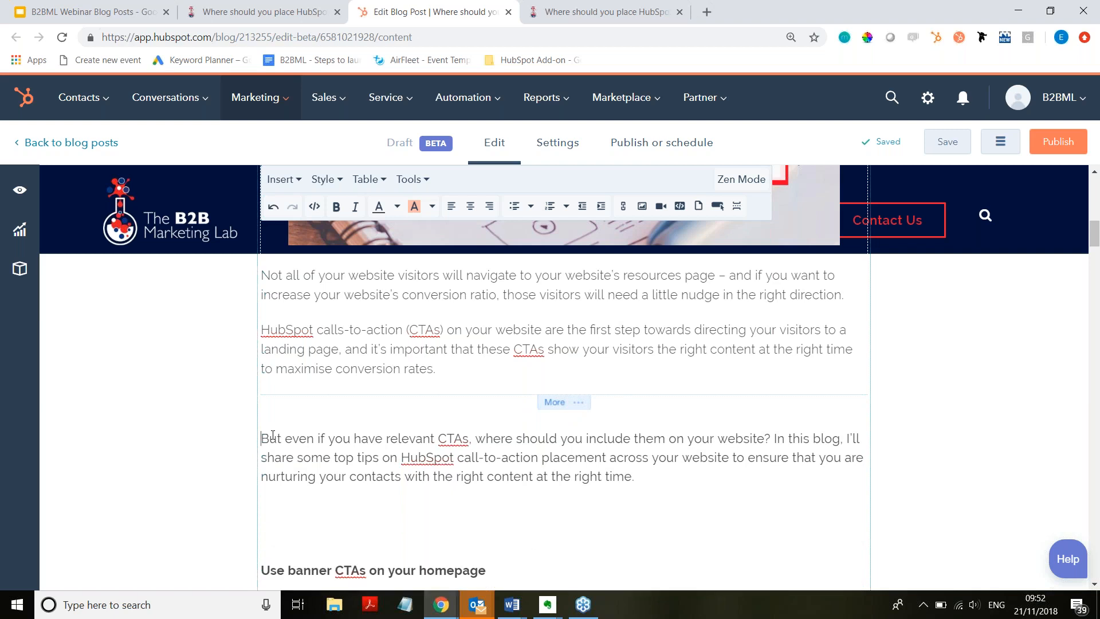
pyautogui.hotkey('ctrl', 'z')
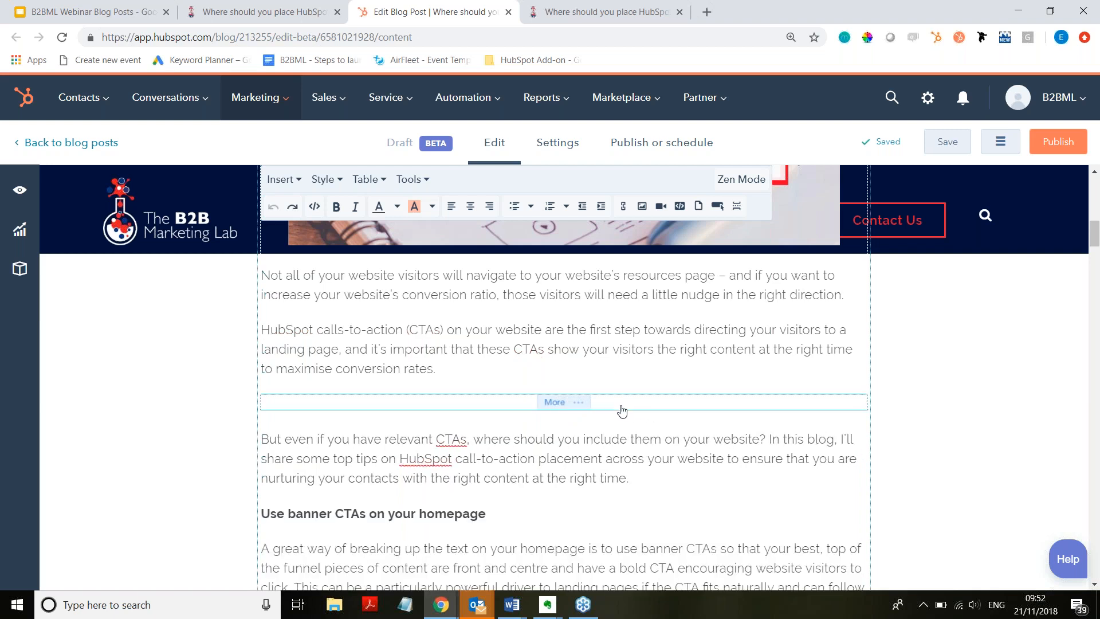
# - Remove the read-more separator above the paragraph starting "But even if you have relevant CTAs" and reinsert it in the same place
pyautogui.press('BackSpace')
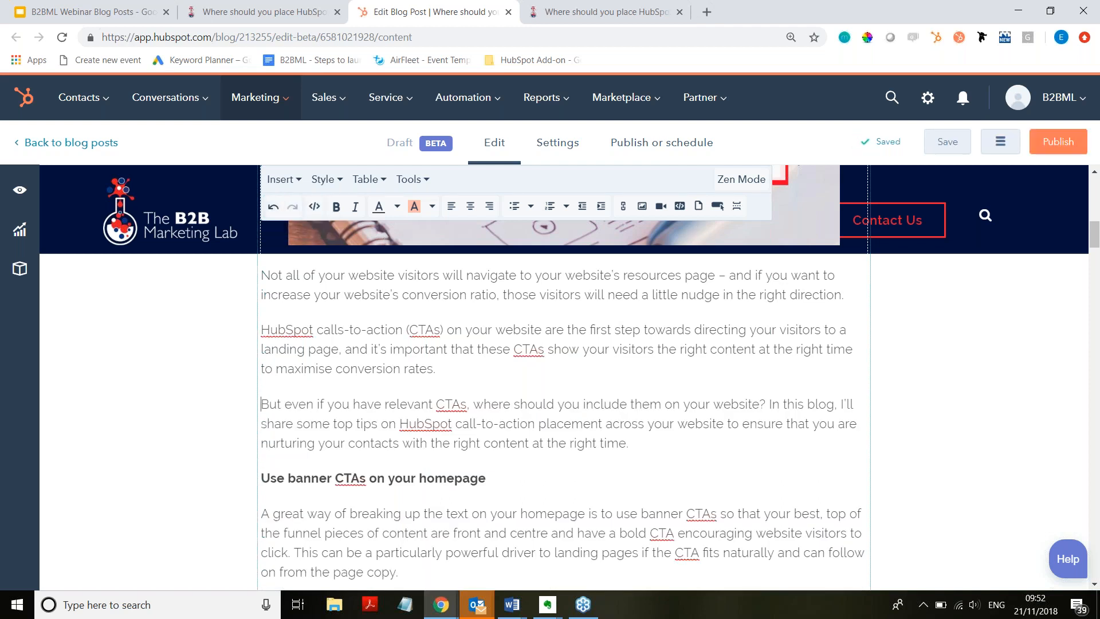
pyautogui.click(736, 208)
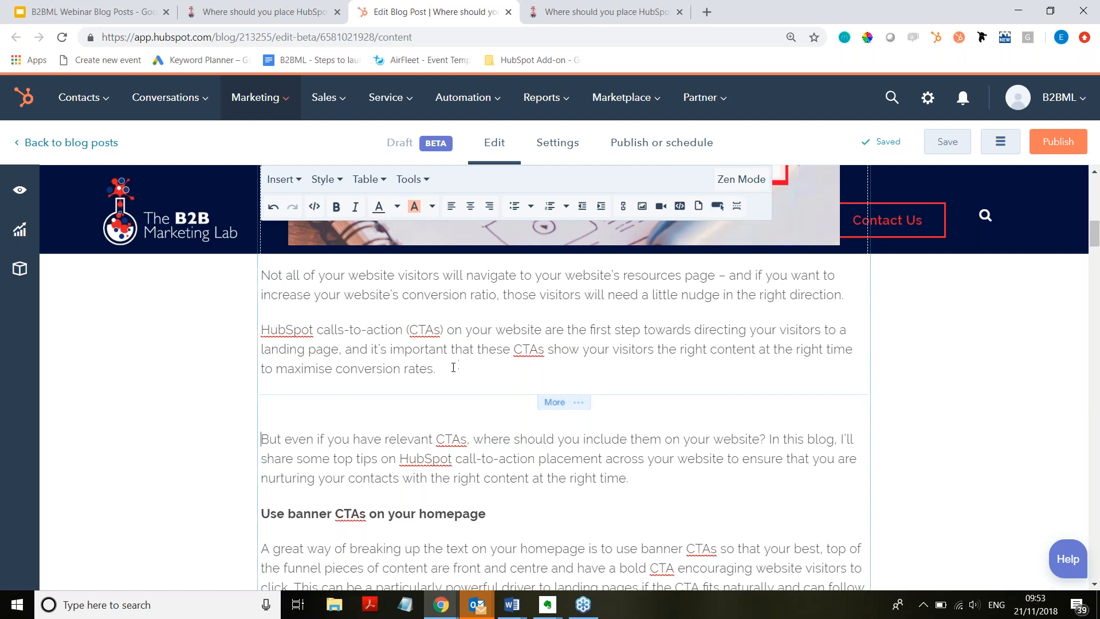
# - Insert the "EC Webinar Test CTA" on a new line after the paragraph ending "with the right content at the right time."
pyautogui.scroll(-2, 453, 367)
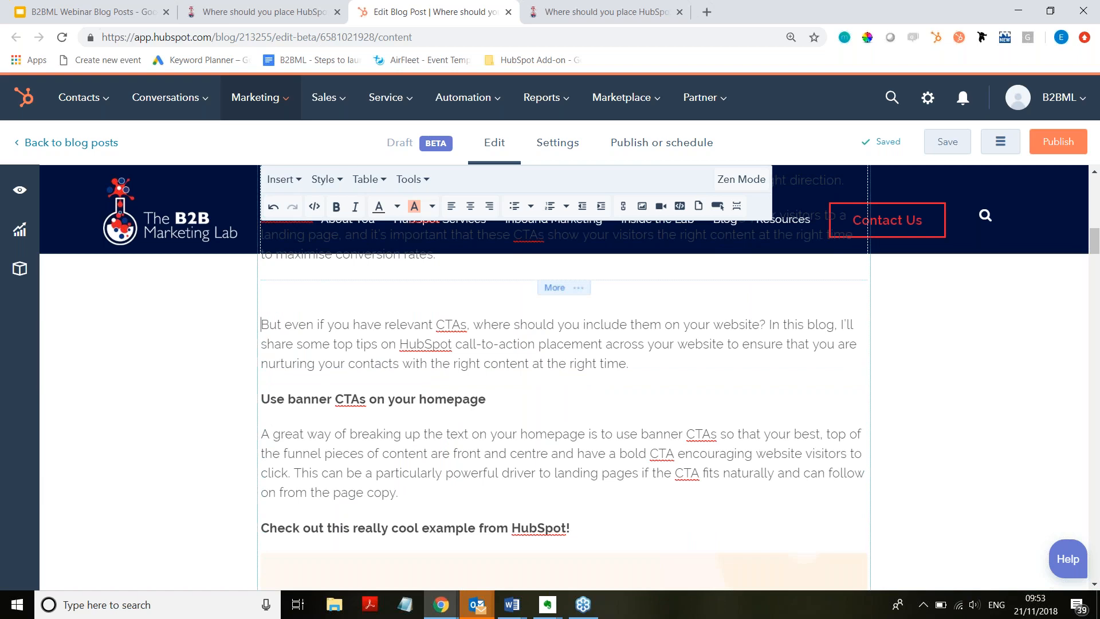
pyautogui.scroll(-1, 564, 372)
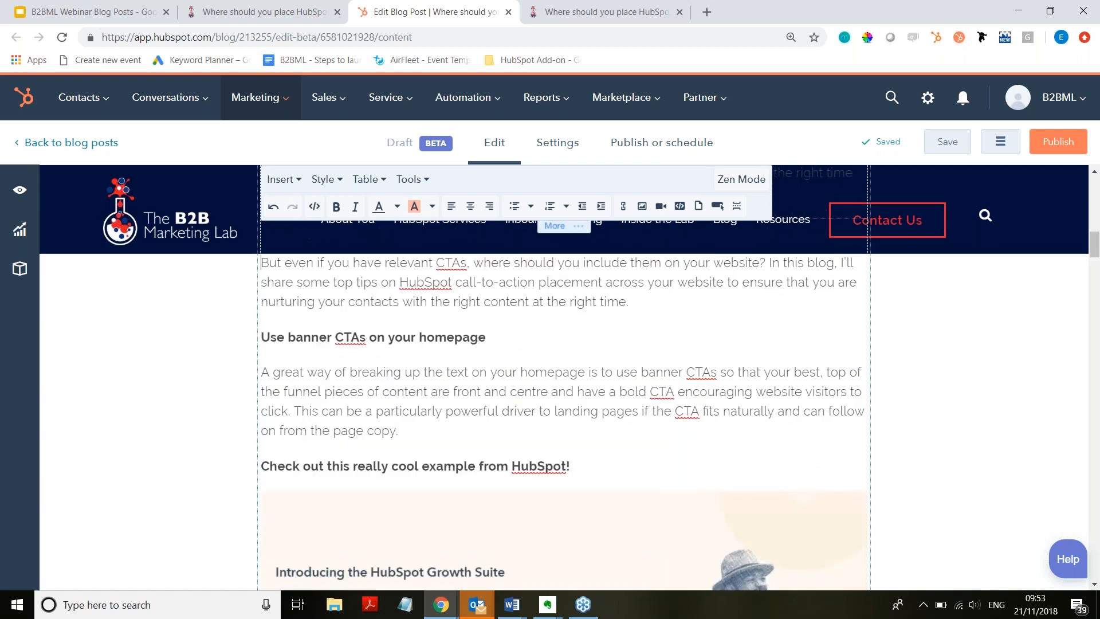
pyautogui.scroll(1, 563, 378)
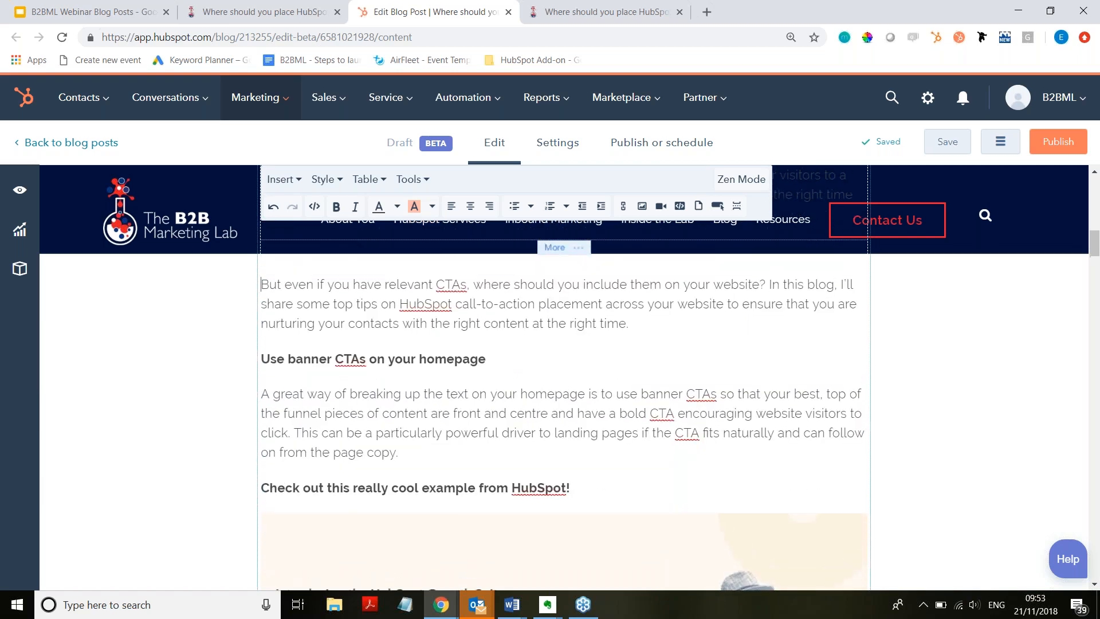
pyautogui.scroll(-8, 564, 372)
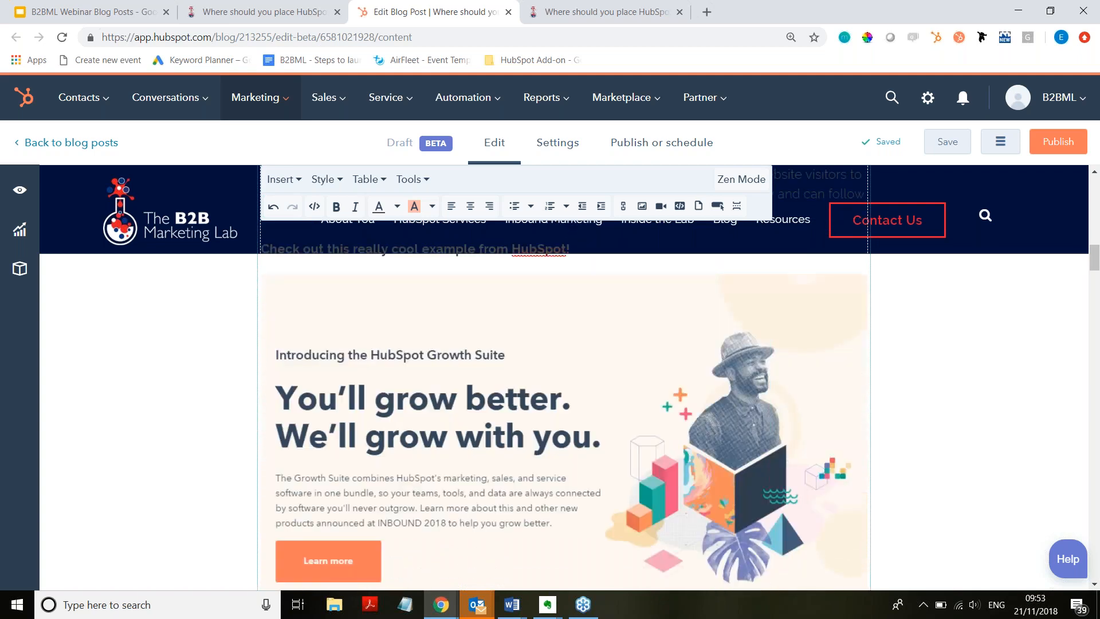
pyautogui.scroll(10, 617, 393)
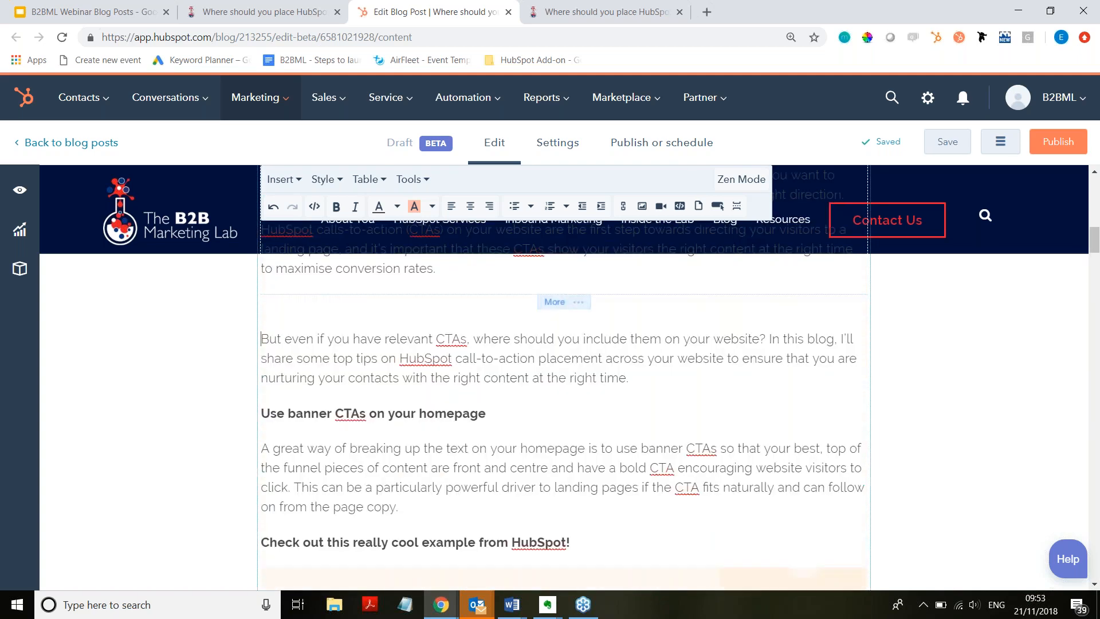
pyautogui.click(654, 379)
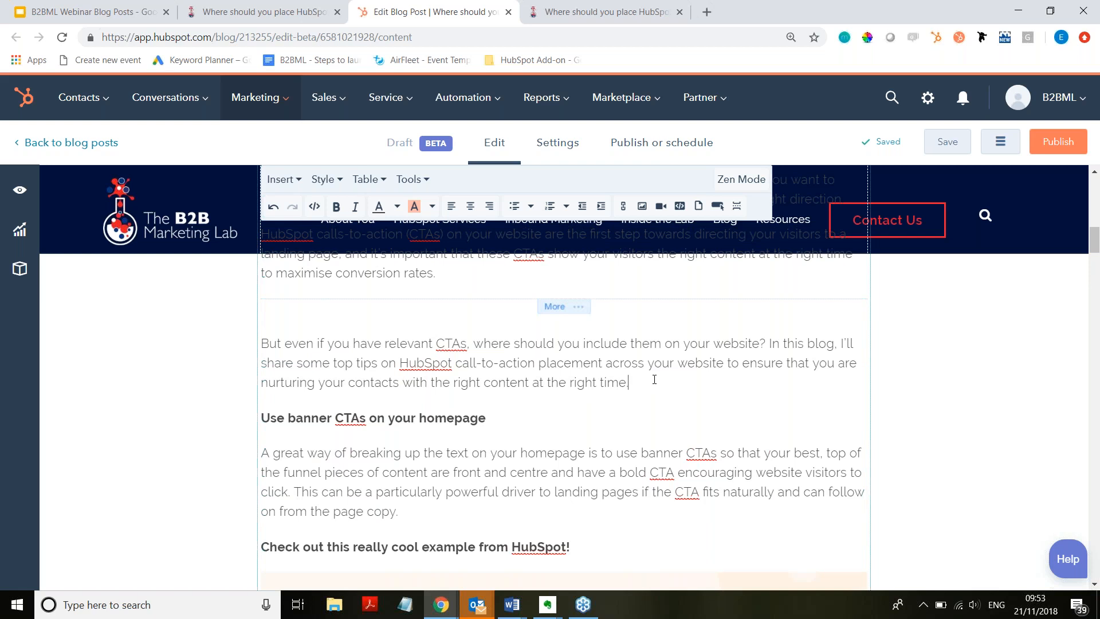
pyautogui.press('Return')
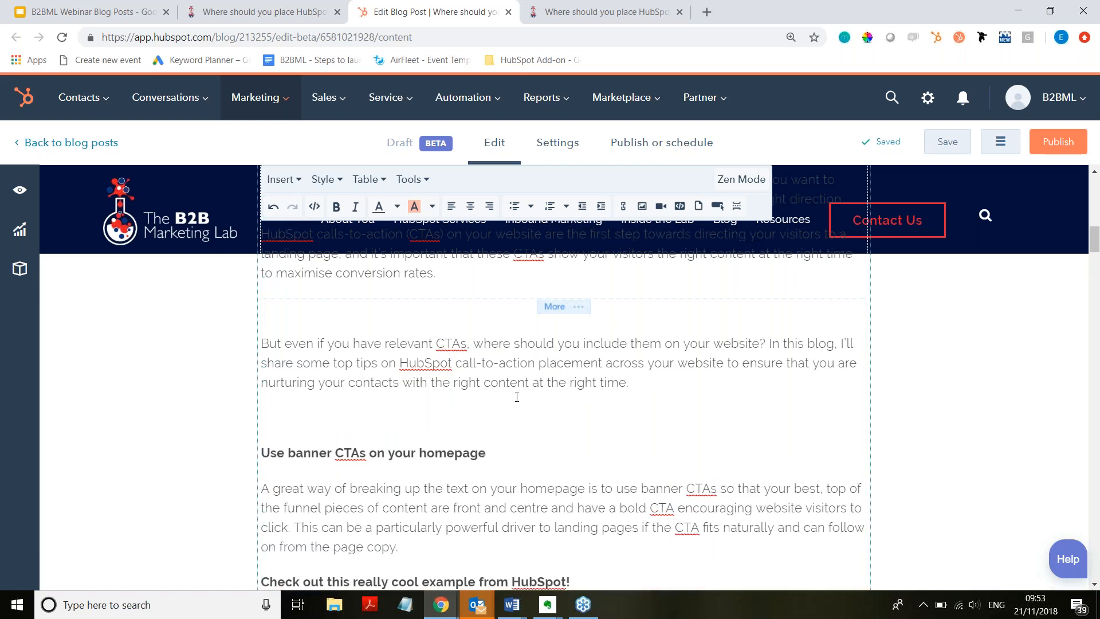
pyautogui.click(718, 206)
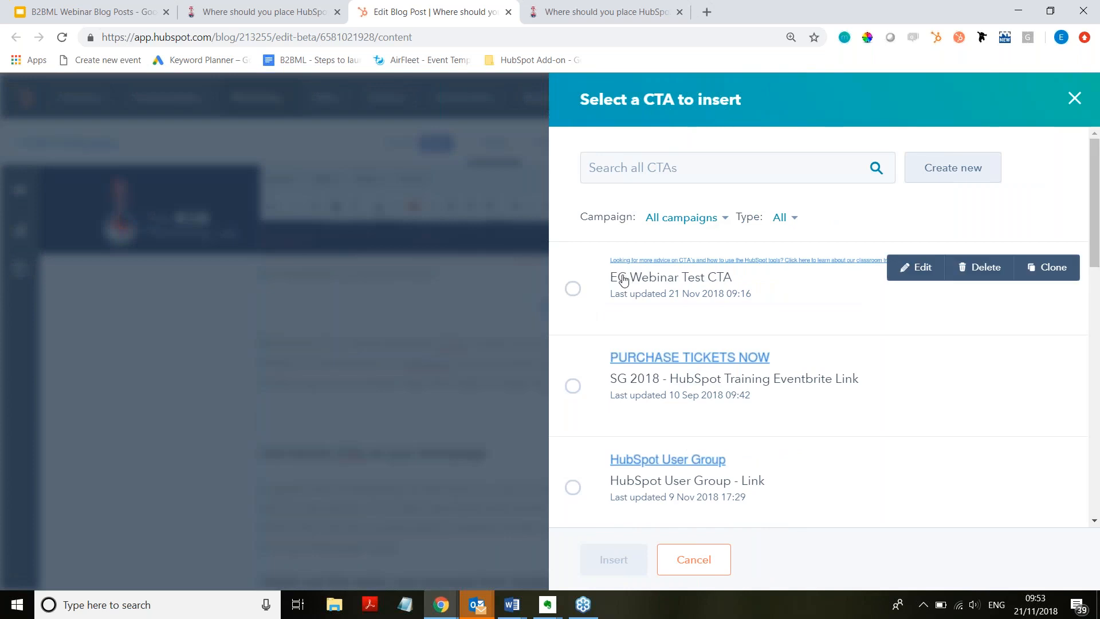
pyautogui.click(573, 290)
pyautogui.click(612, 560)
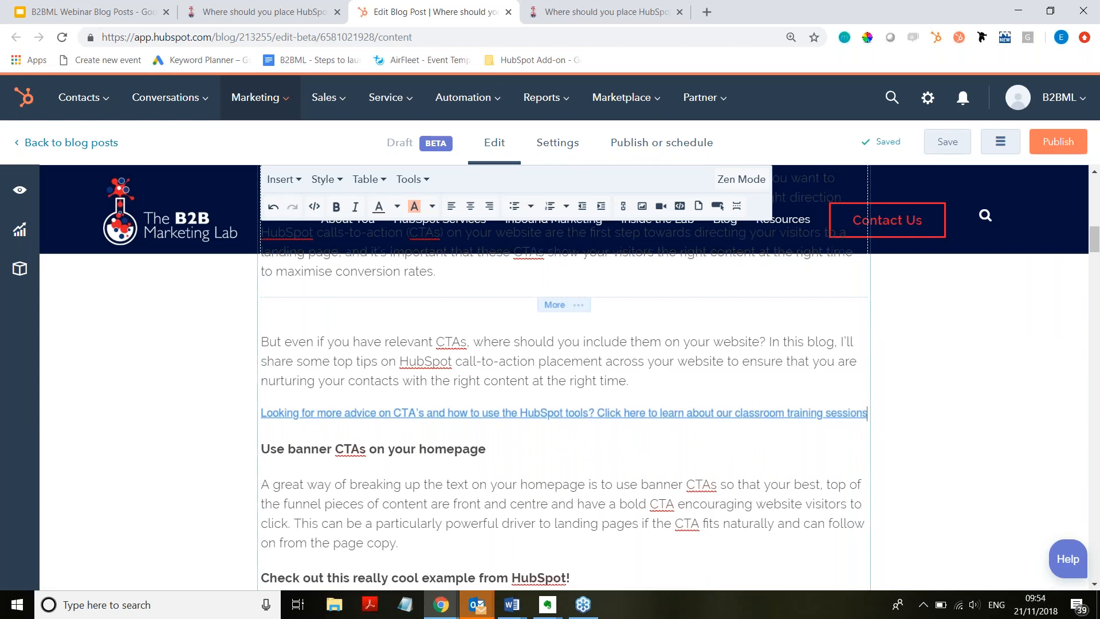
# - Open the blog post's settings and assign the writer's own author profile as the post's author
pyautogui.scroll(-2, 565, 378)
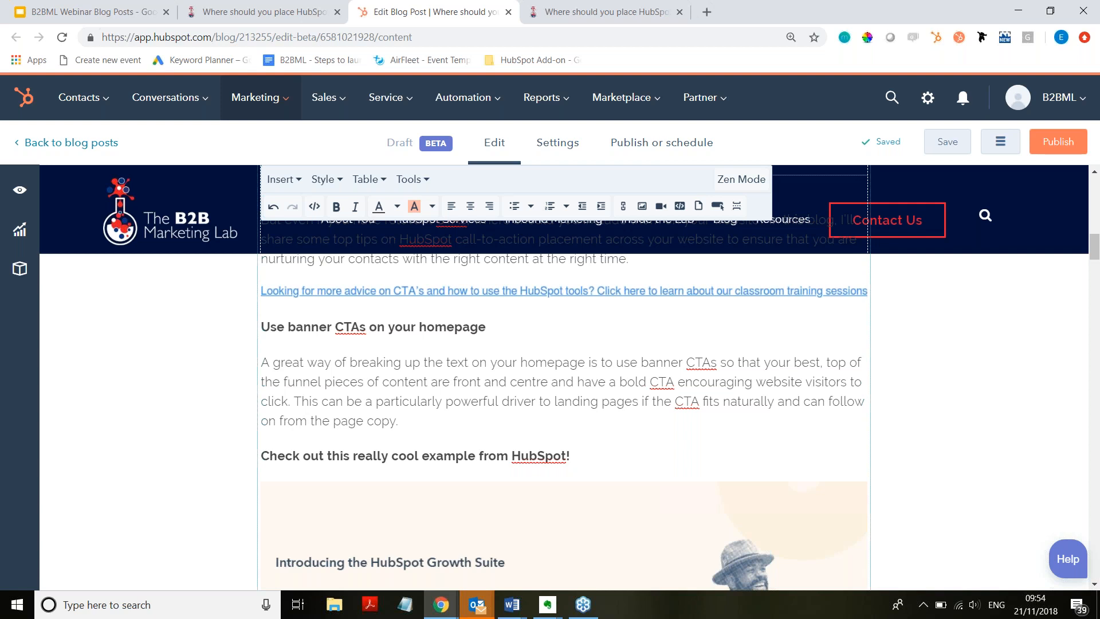
pyautogui.click(556, 151)
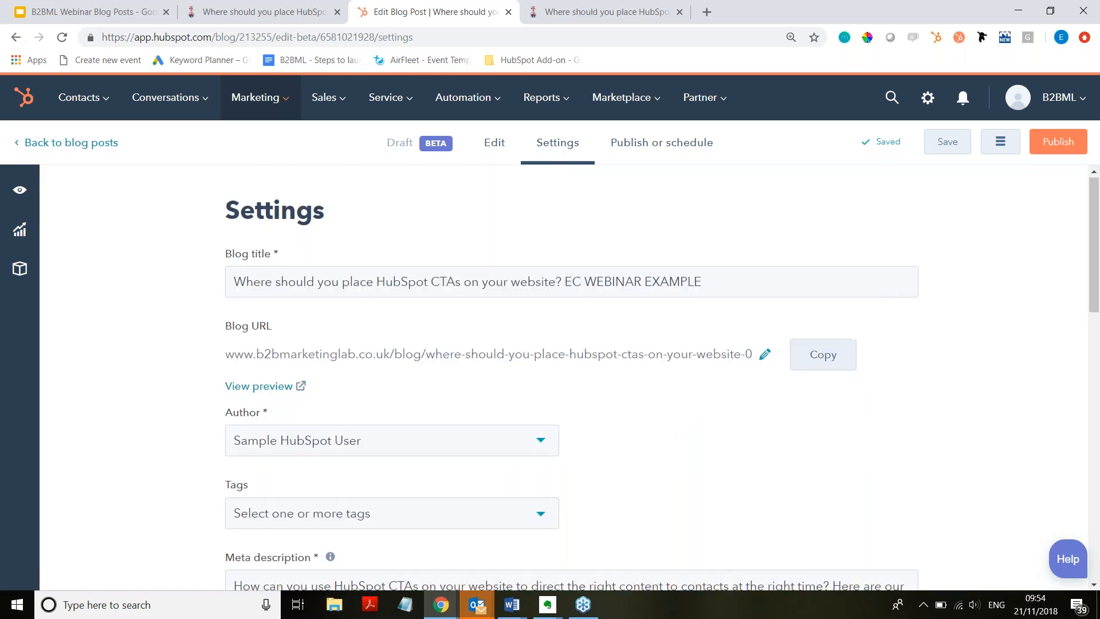
pyautogui.scroll(-2, 516, 315)
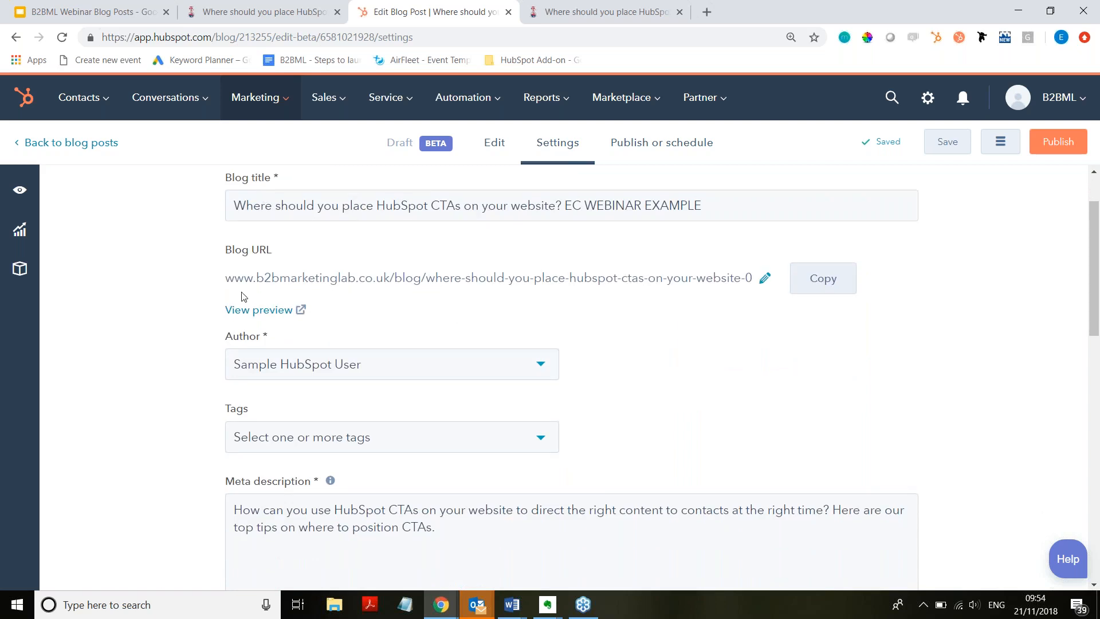
pyautogui.scroll(-2, 401, 302)
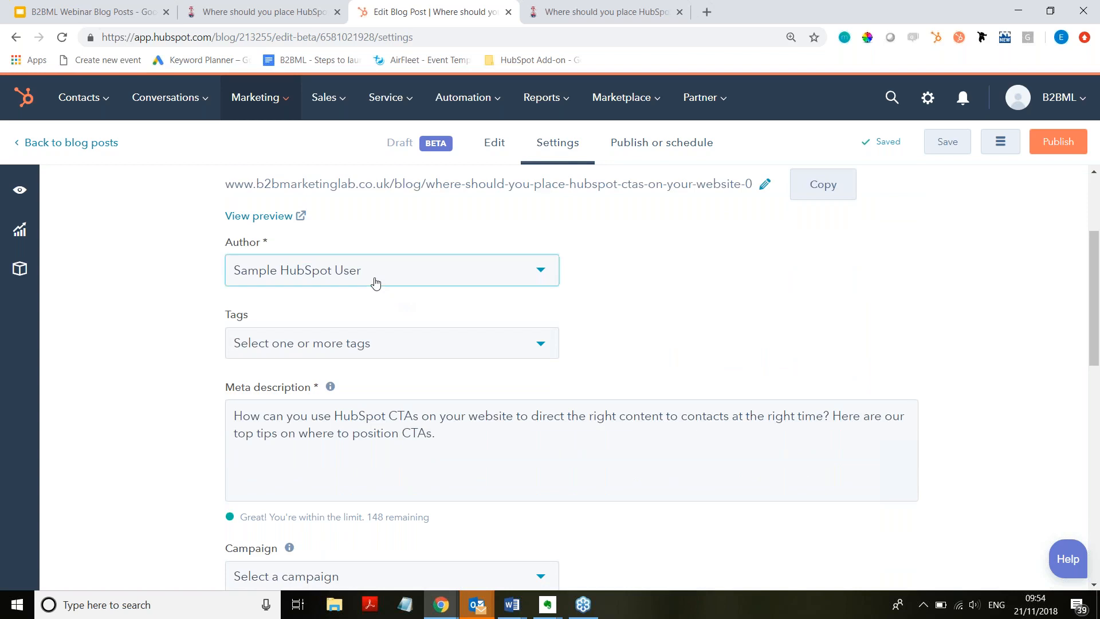
pyautogui.click(375, 282)
pyautogui.write('emma')
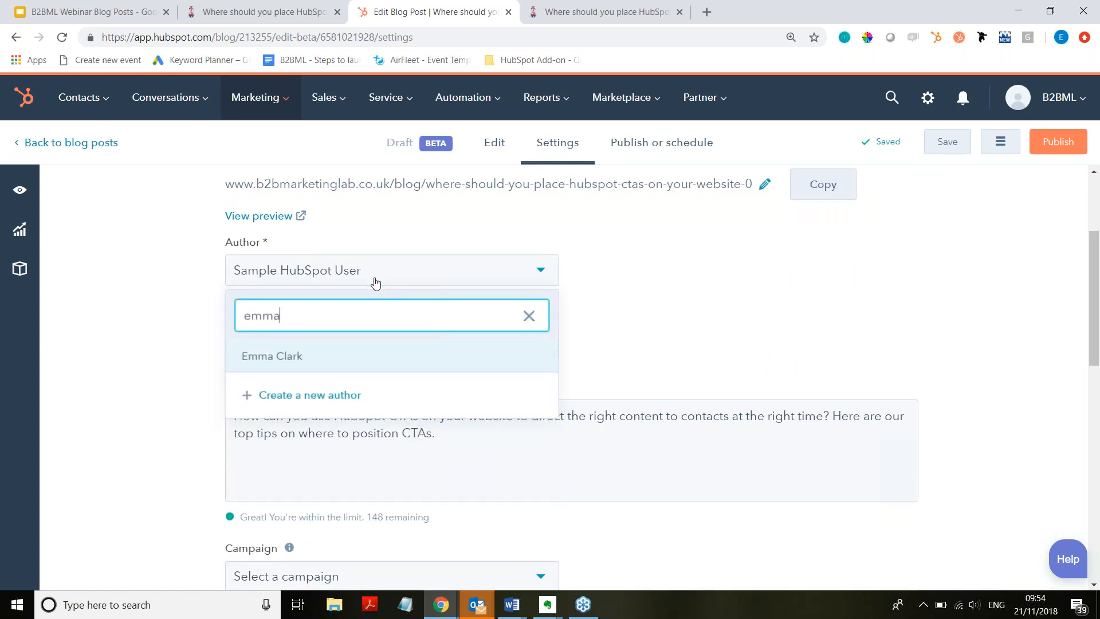
pyautogui.click(304, 357)
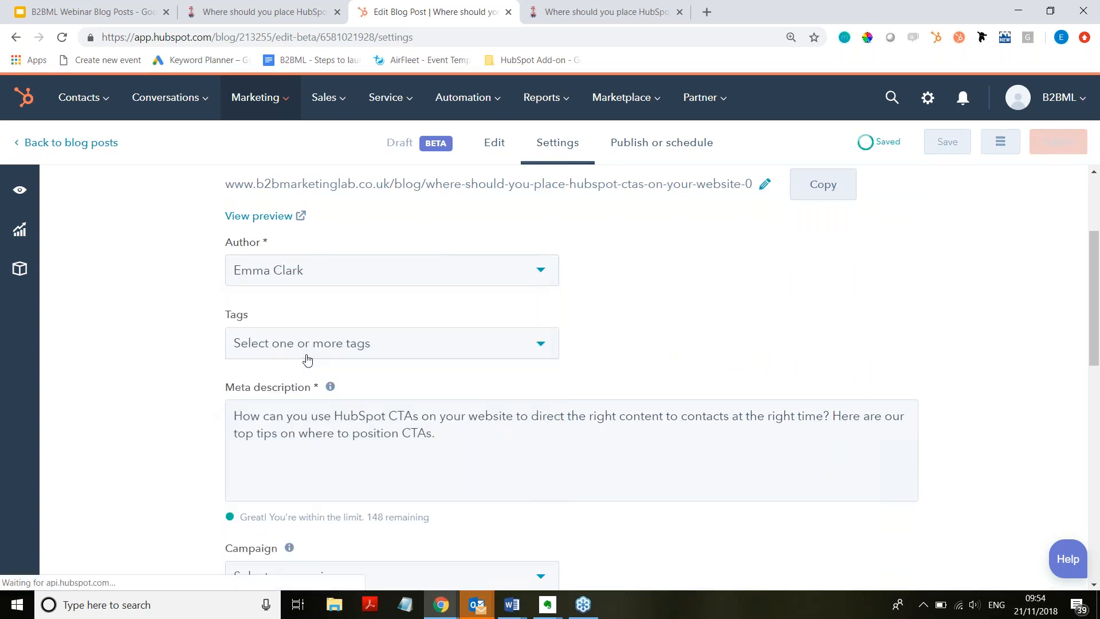
# - Tag the blog post with HubSpot Marketing and Inbound Marketing
pyautogui.click(456, 355)
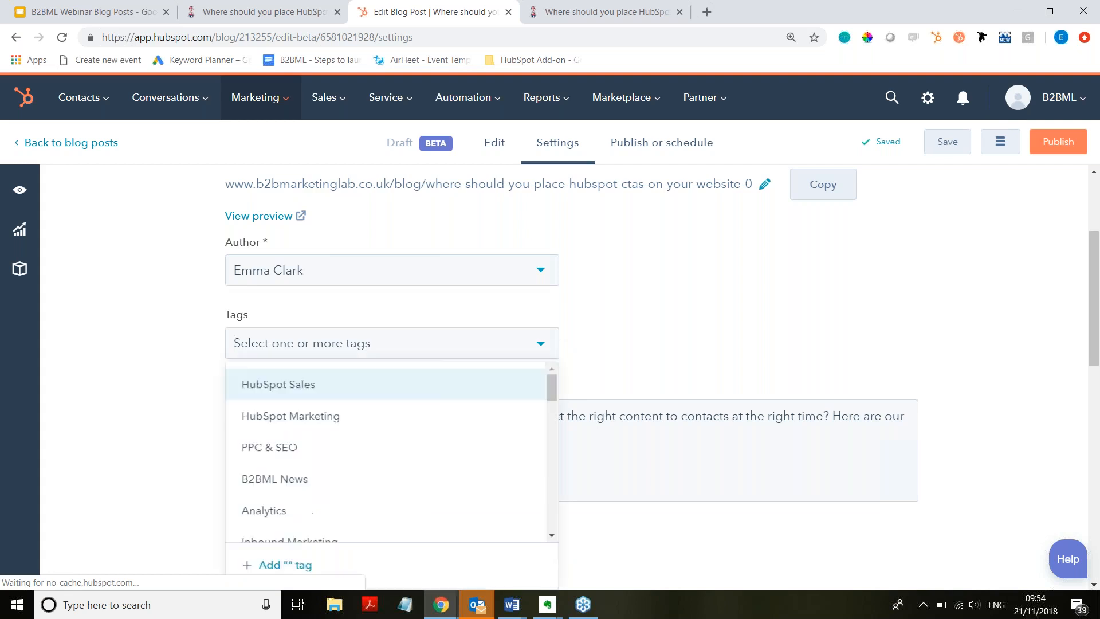
pyautogui.write('hubspo')
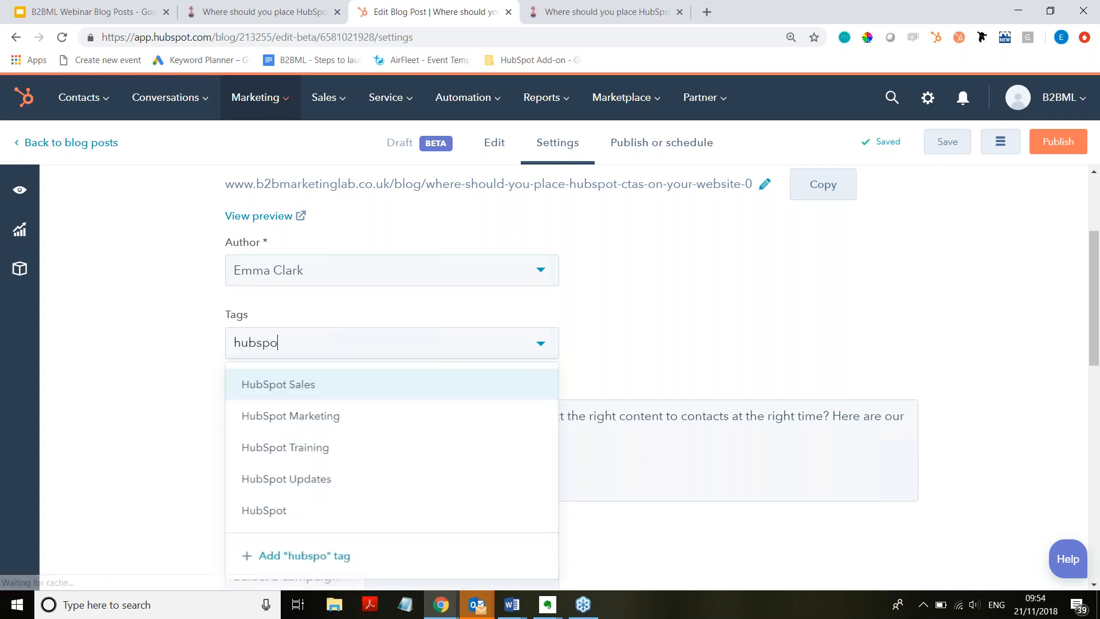
pyautogui.press('Down')
pyautogui.press('Return')
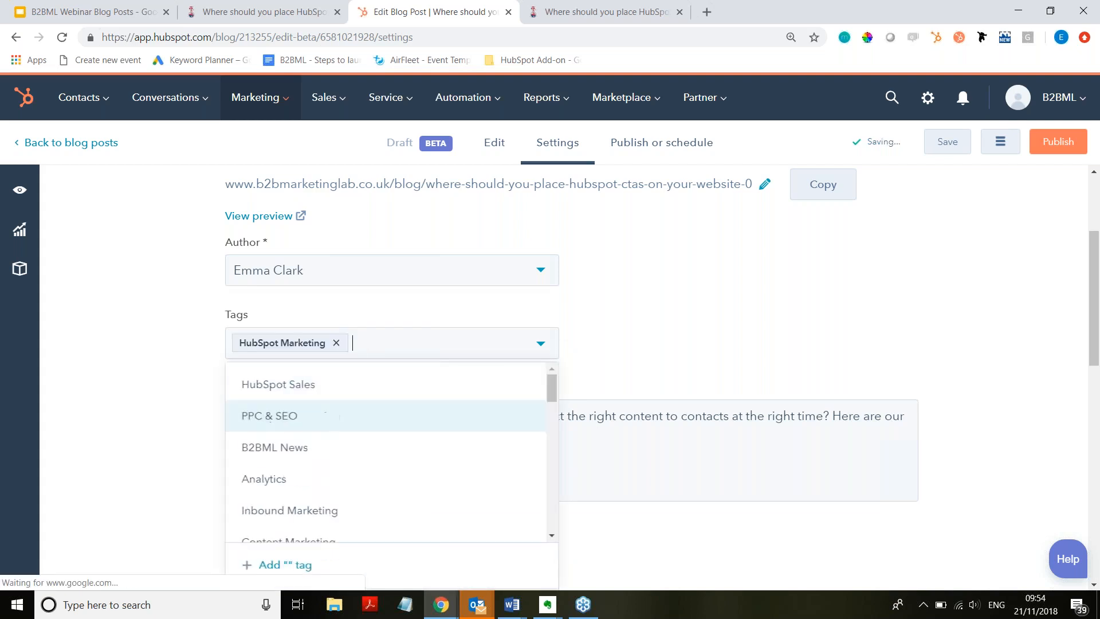
pyautogui.write('in')
pyautogui.press('Return')
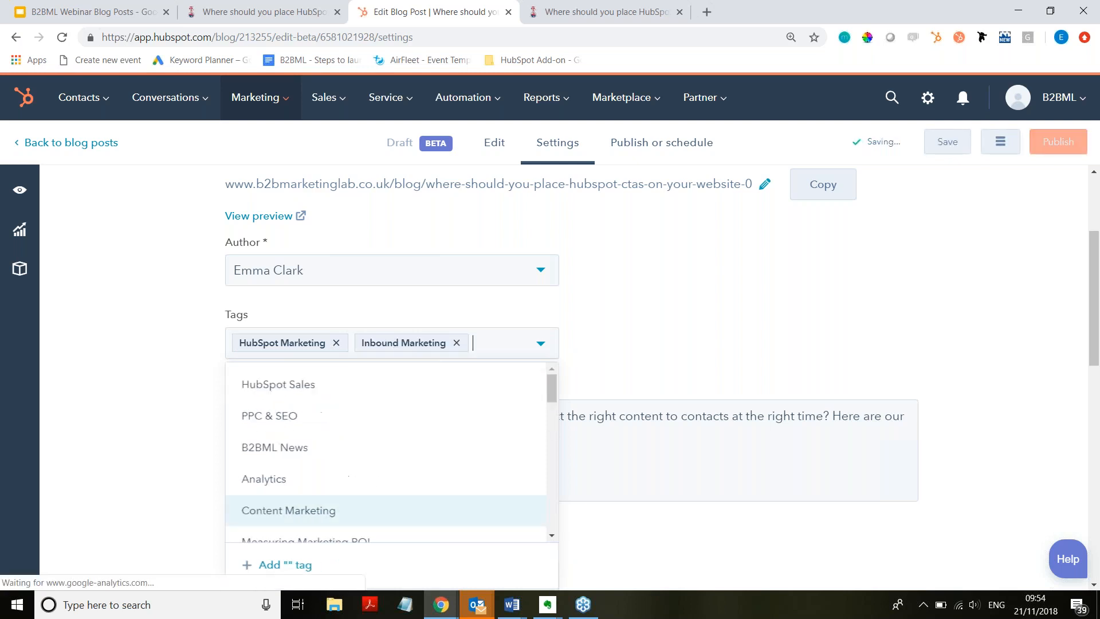
pyautogui.click(599, 338)
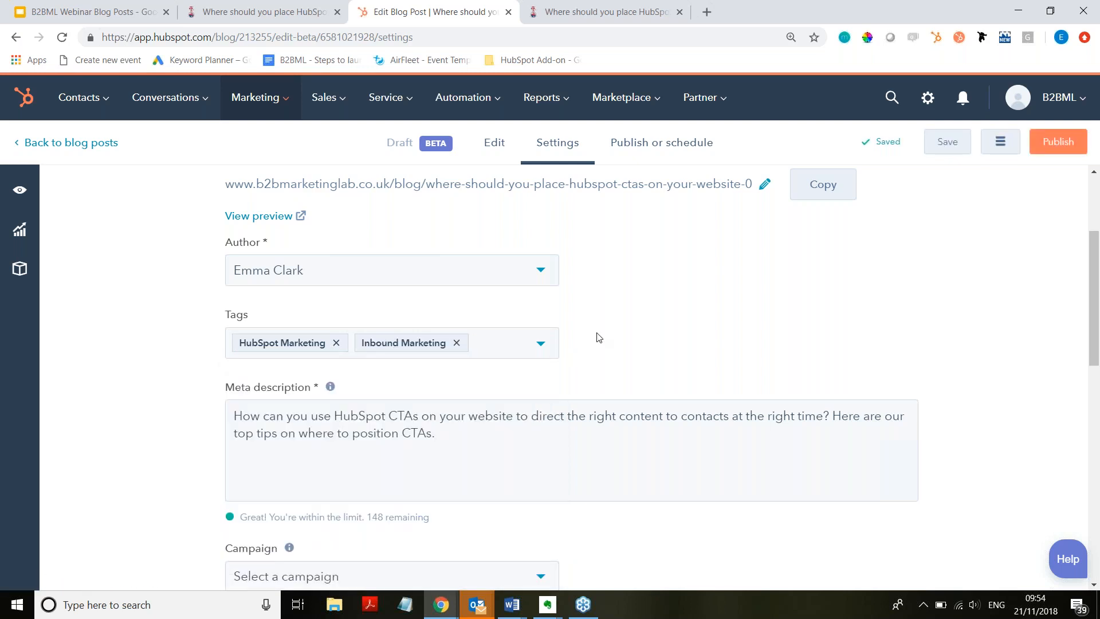
pyautogui.click(512, 347)
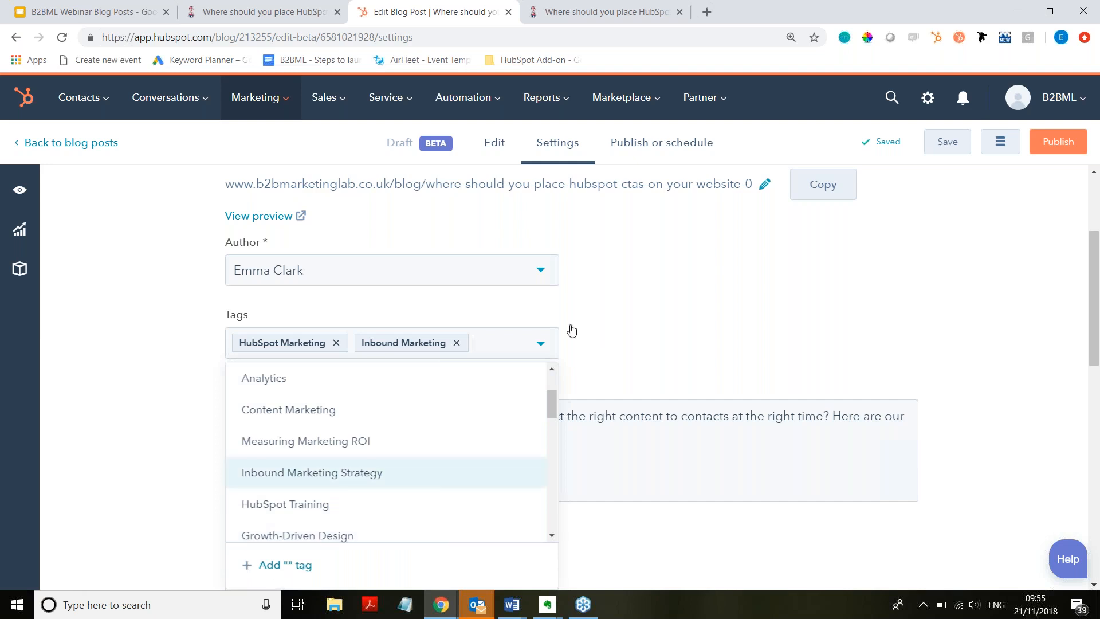
pyautogui.click(663, 295)
# - Examine the meta description, campaign and featured image settings, including the image library for choosing another featured image
pyautogui.scroll(-2, 503, 476)
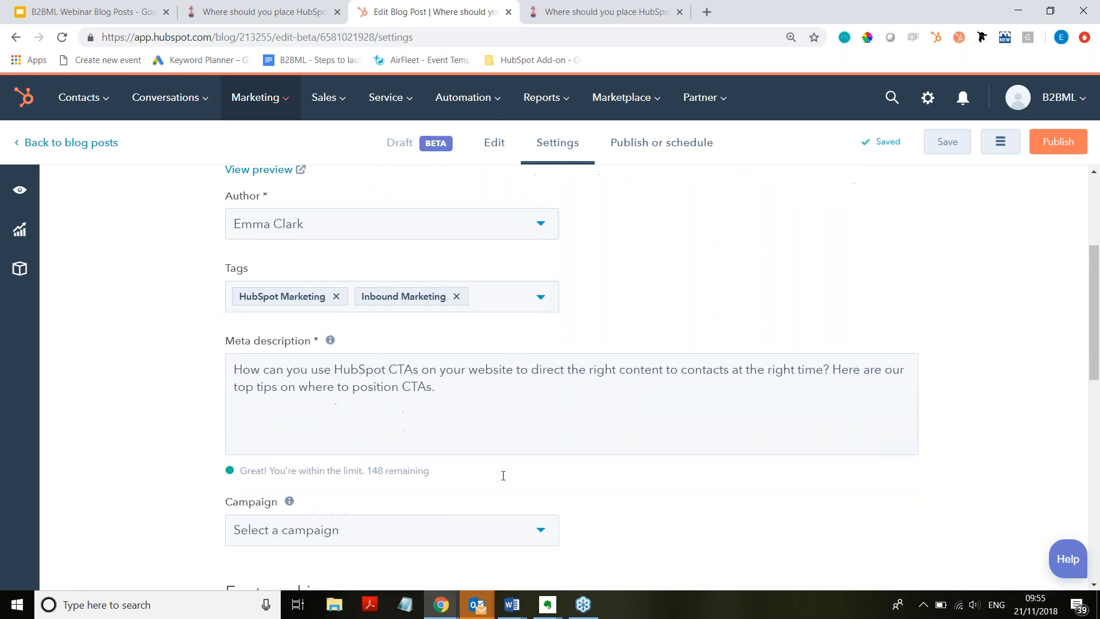
pyautogui.scroll(-4, 550, 378)
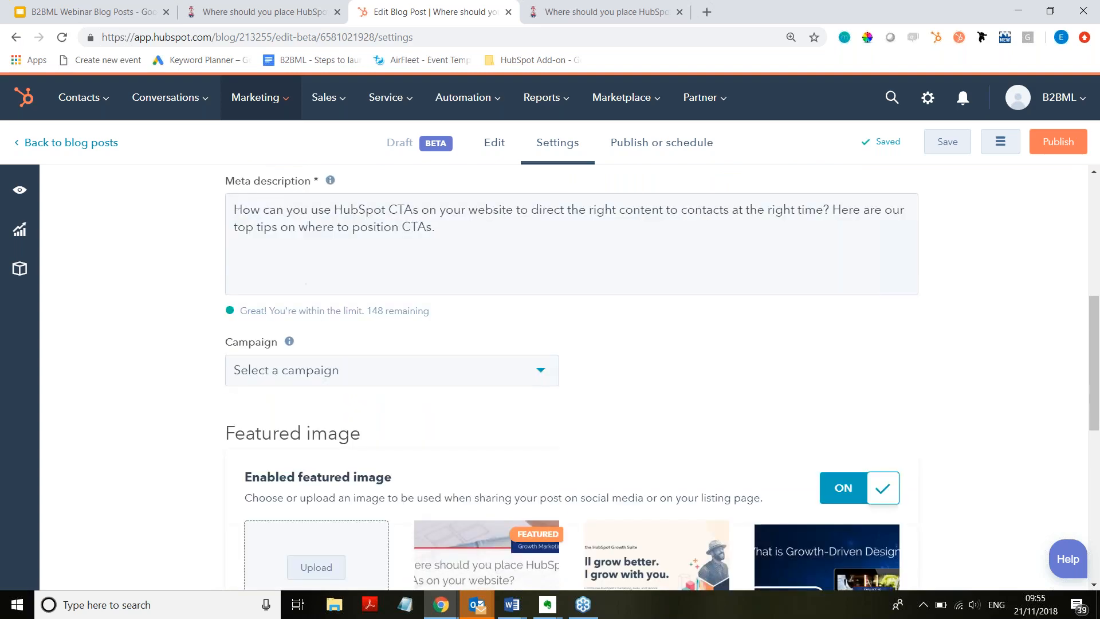
pyautogui.scroll(-2, 550, 379)
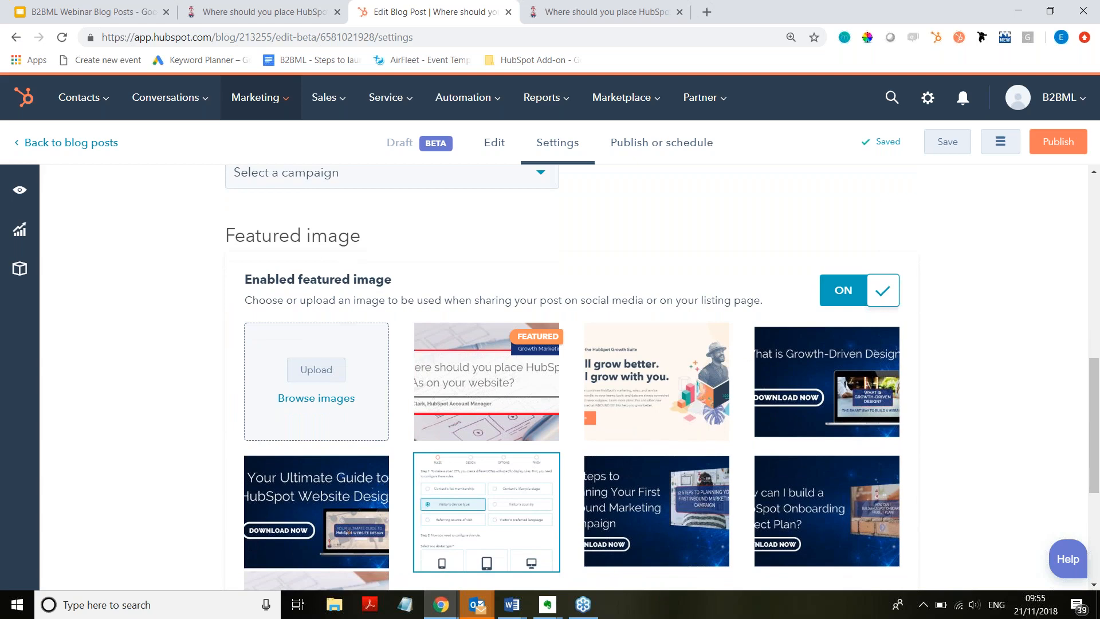
pyautogui.scroll(-1, 551, 378)
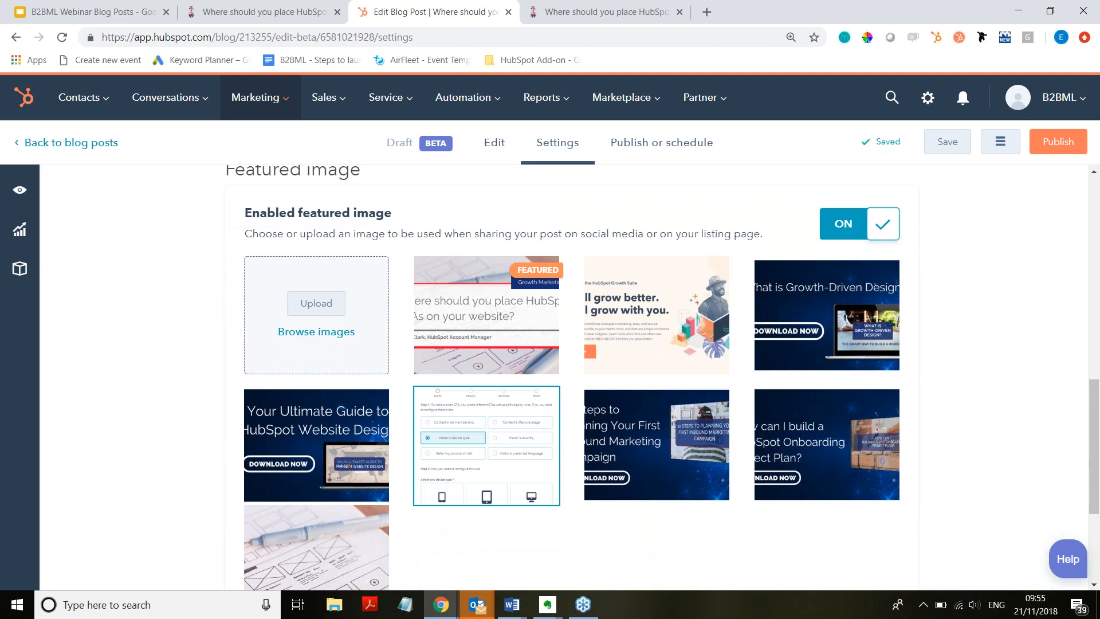
pyautogui.click(631, 354)
pyautogui.click(502, 325)
pyautogui.click(496, 423)
pyautogui.click(491, 352)
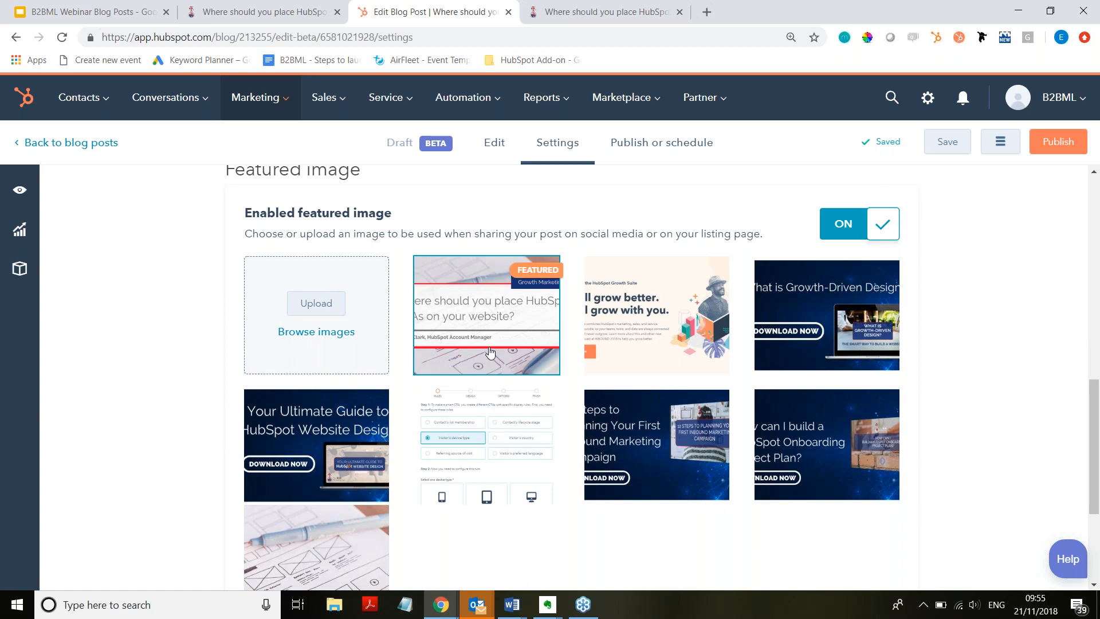
pyautogui.click(314, 336)
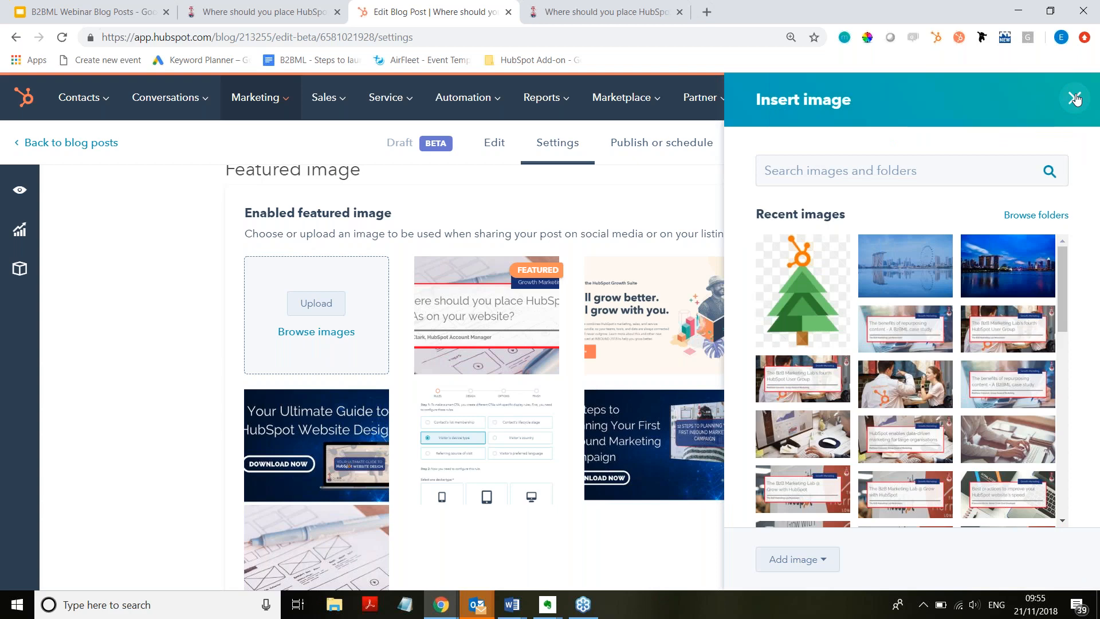
pyautogui.click(1075, 99)
pyautogui.scroll(-3, 765, 309)
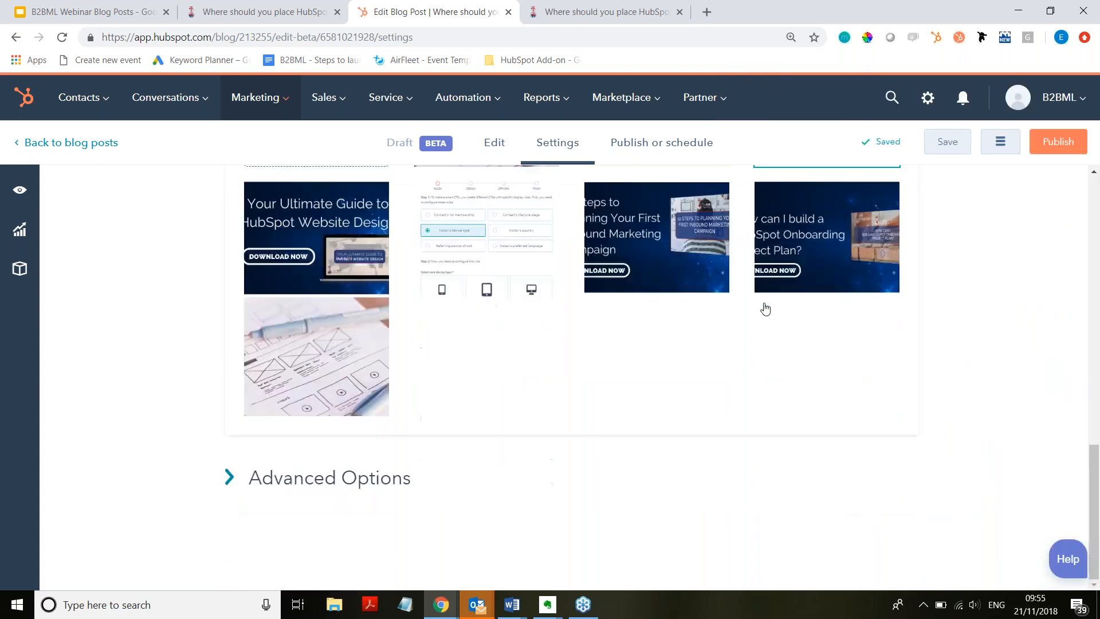
# - Review the post's optimization suggestions, from the to-do items through the completed checks
pyautogui.scroll(10, 766, 309)
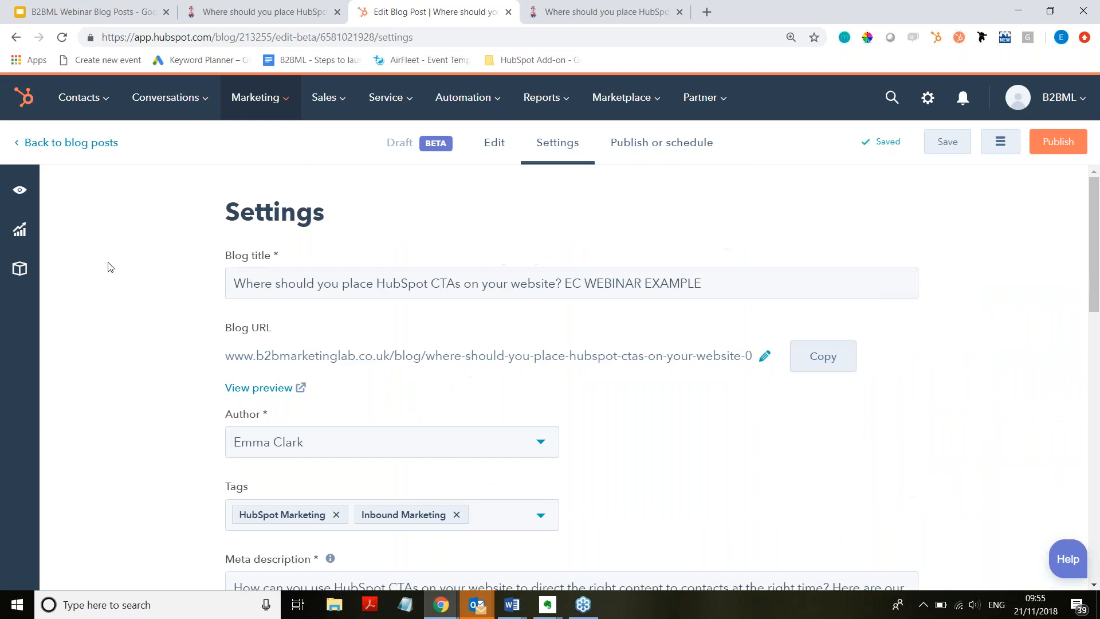
pyautogui.click(21, 238)
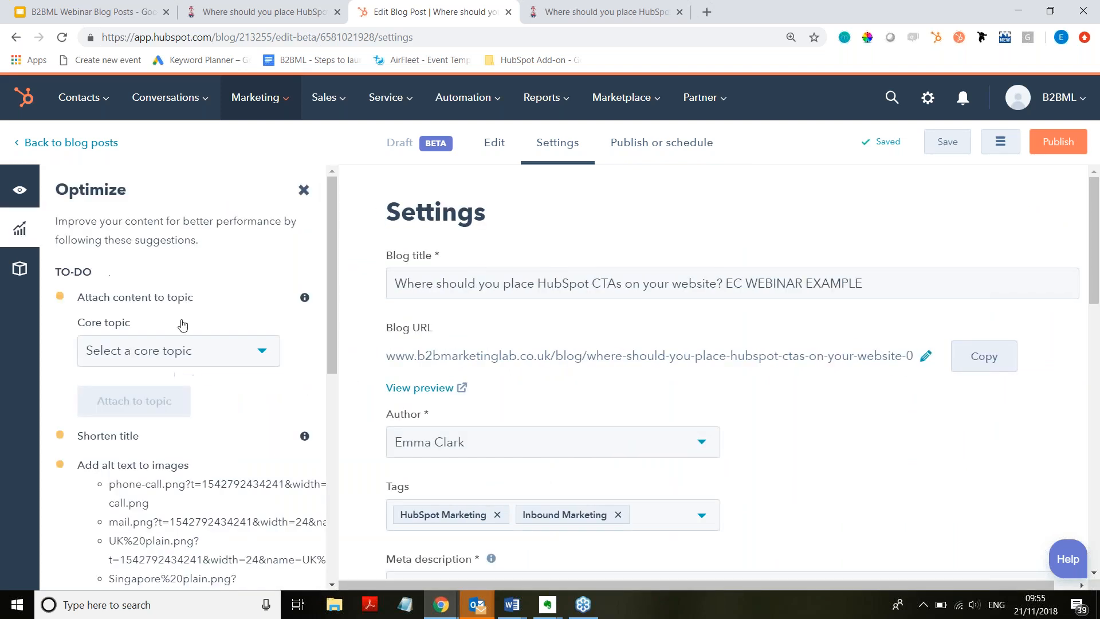
pyautogui.scroll(-1, 181, 324)
pyautogui.scroll(-6, 183, 325)
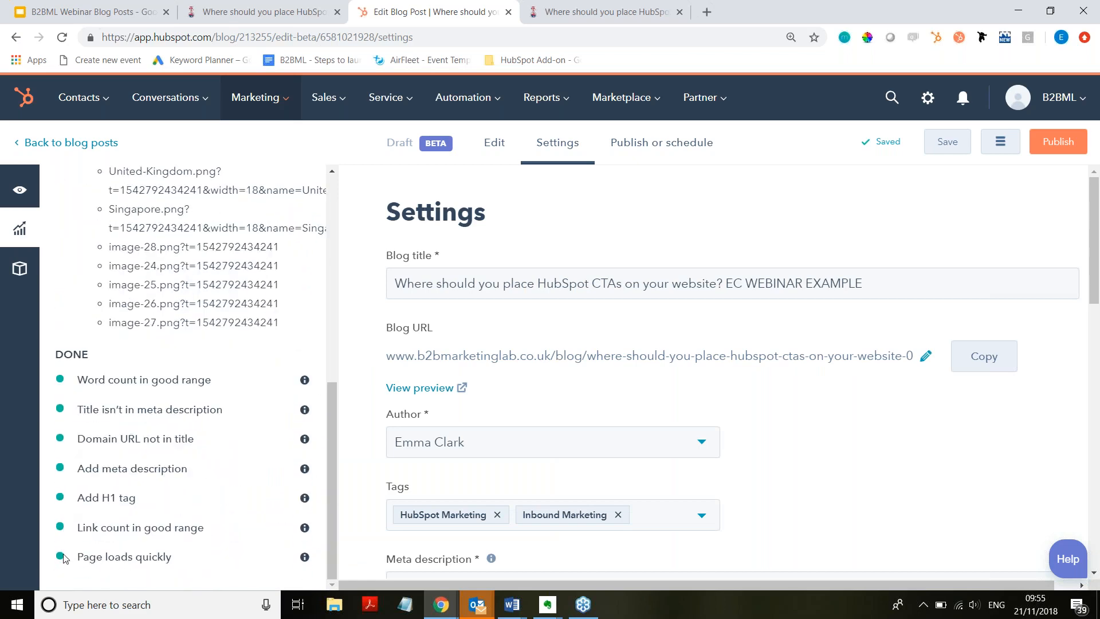
pyautogui.scroll(7, 63, 558)
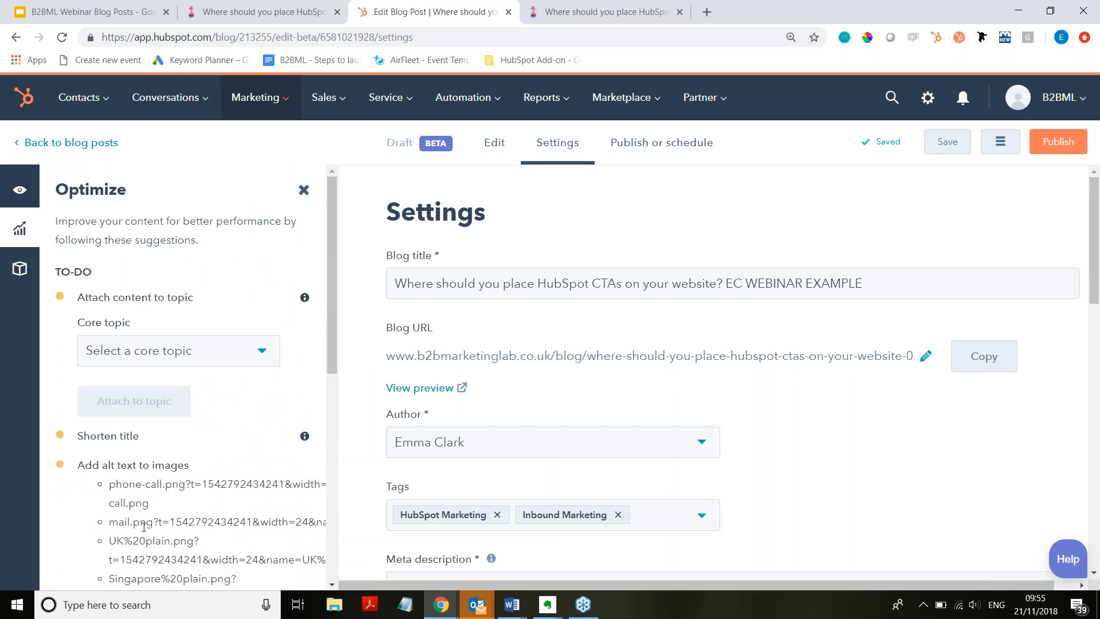
# - Choose HubSpot Setup as the core topic with the Supporting content type, and browse its available subtopics
pyautogui.scroll(-1, 143, 527)
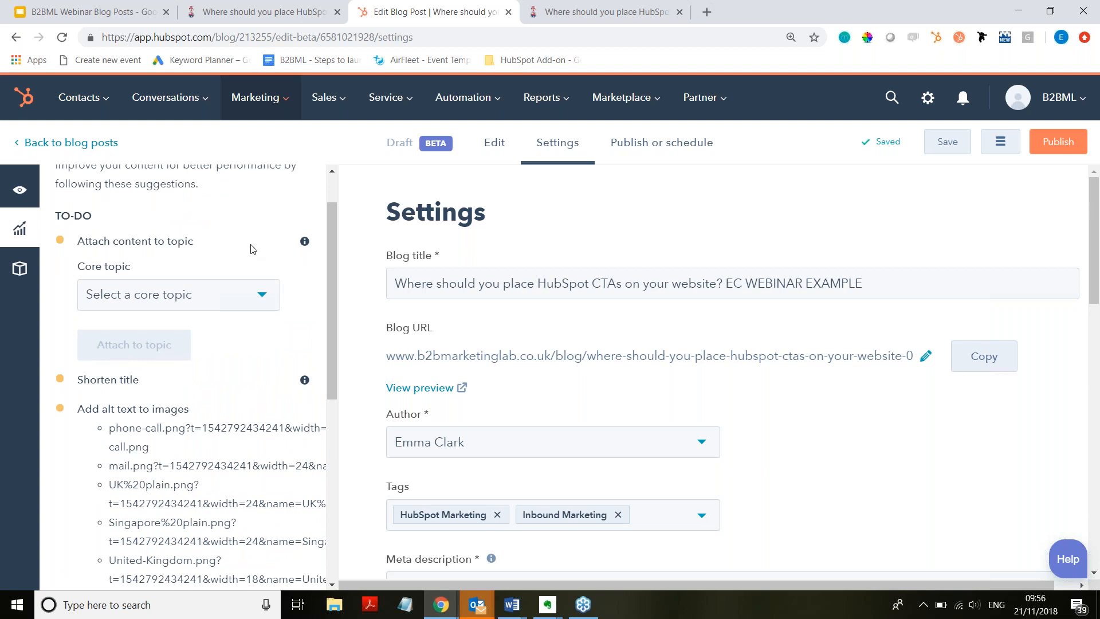
pyautogui.click(206, 300)
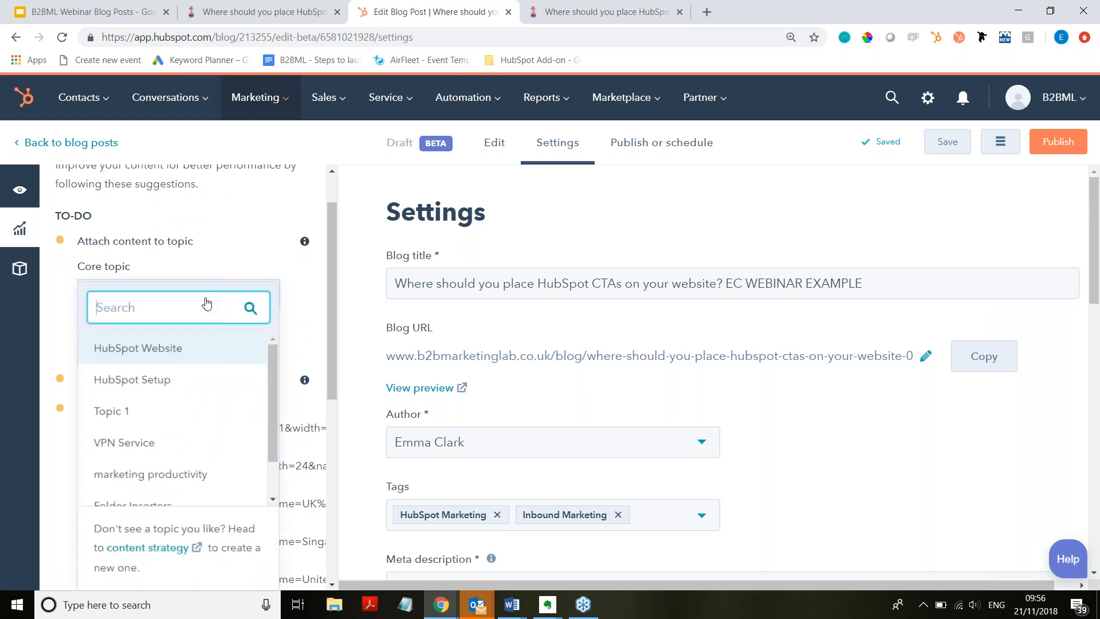
pyautogui.click(162, 379)
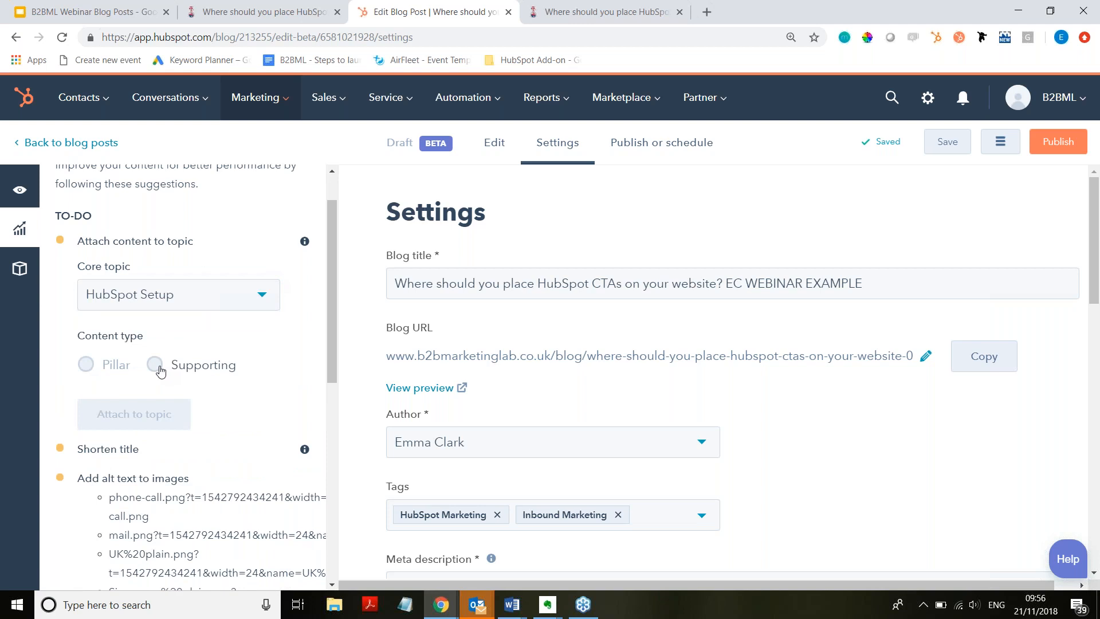
pyautogui.click(160, 370)
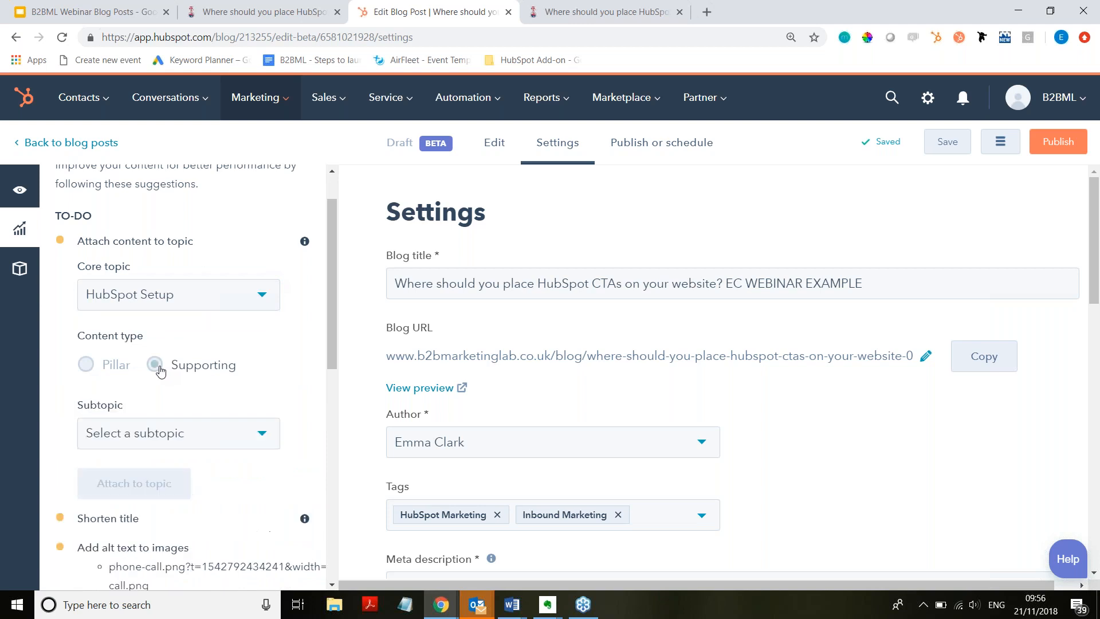
pyautogui.click(160, 433)
pyautogui.scroll(-3, 169, 320)
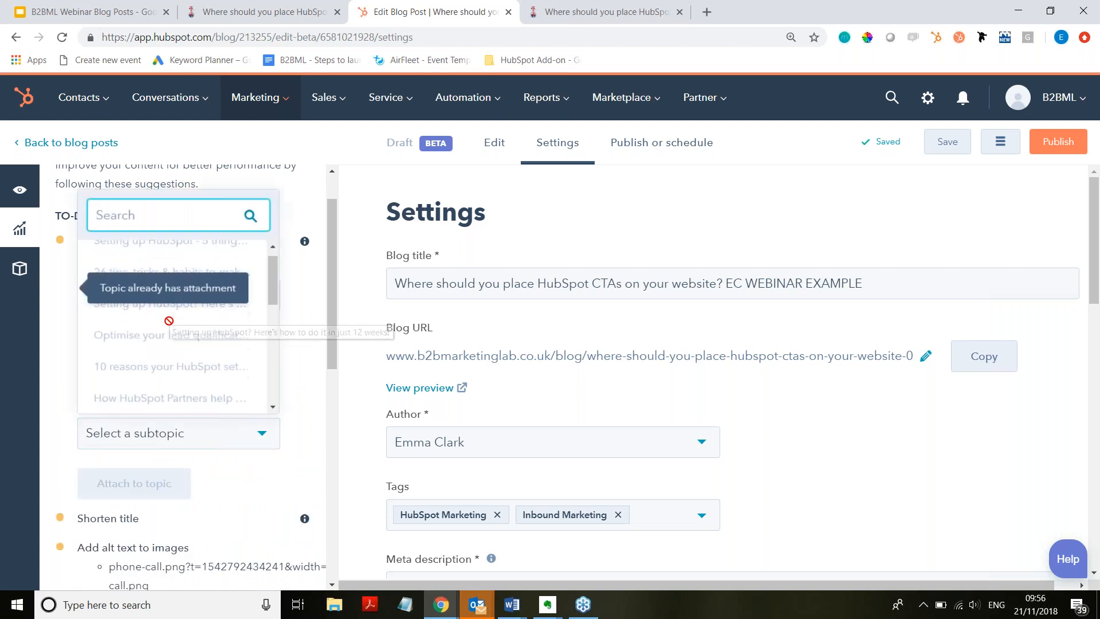
pyautogui.scroll(-1, 169, 320)
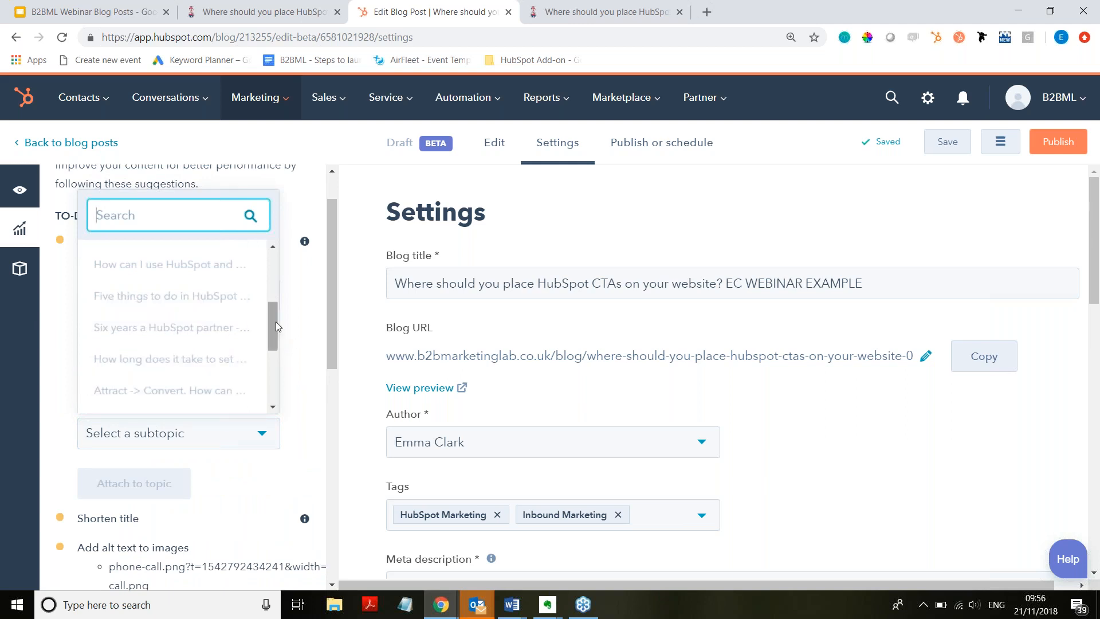
pyautogui.scroll(-3, 276, 322)
pyautogui.moveTo(271, 343); pyautogui.dragTo(255, 258)
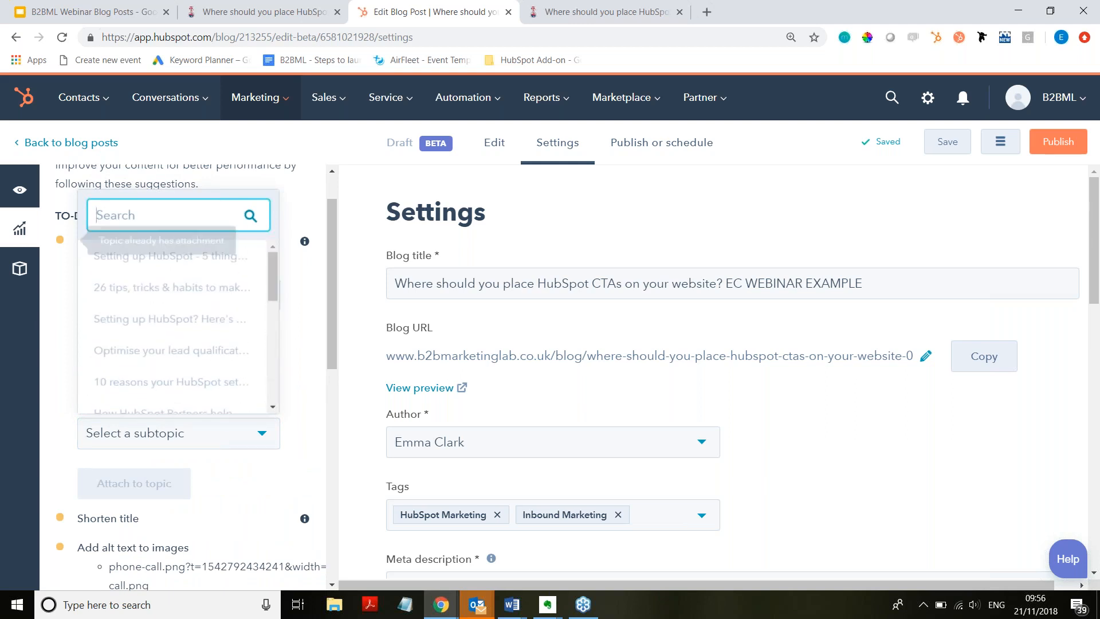
pyautogui.click(308, 275)
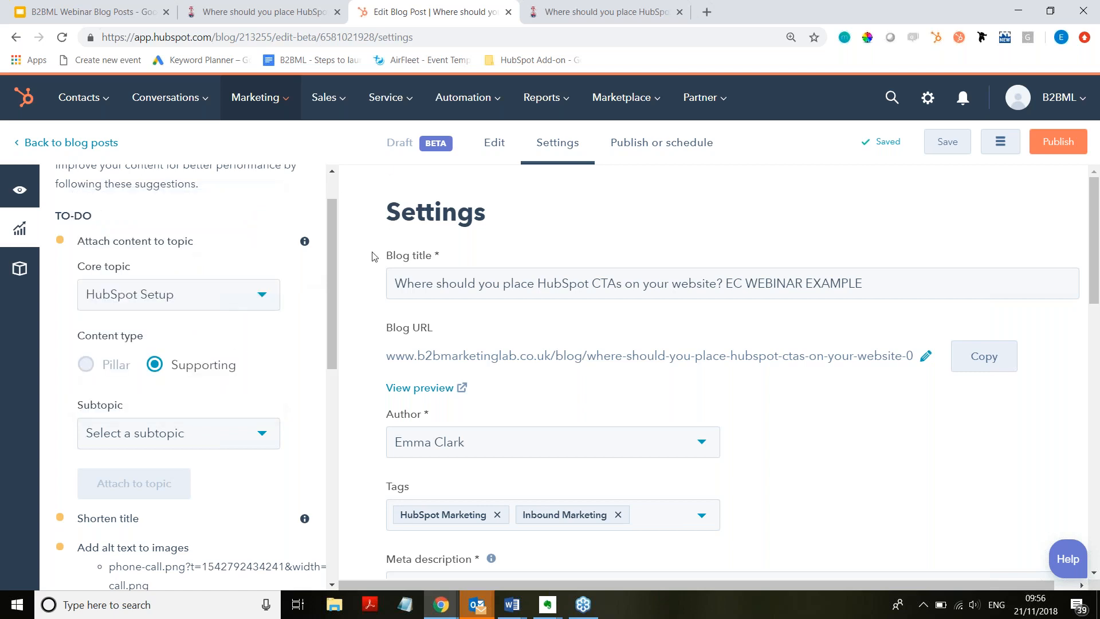
# - Preview the full post on a portrait mobile phone and review it from the header through the body paragraphs
pyautogui.click(19, 192)
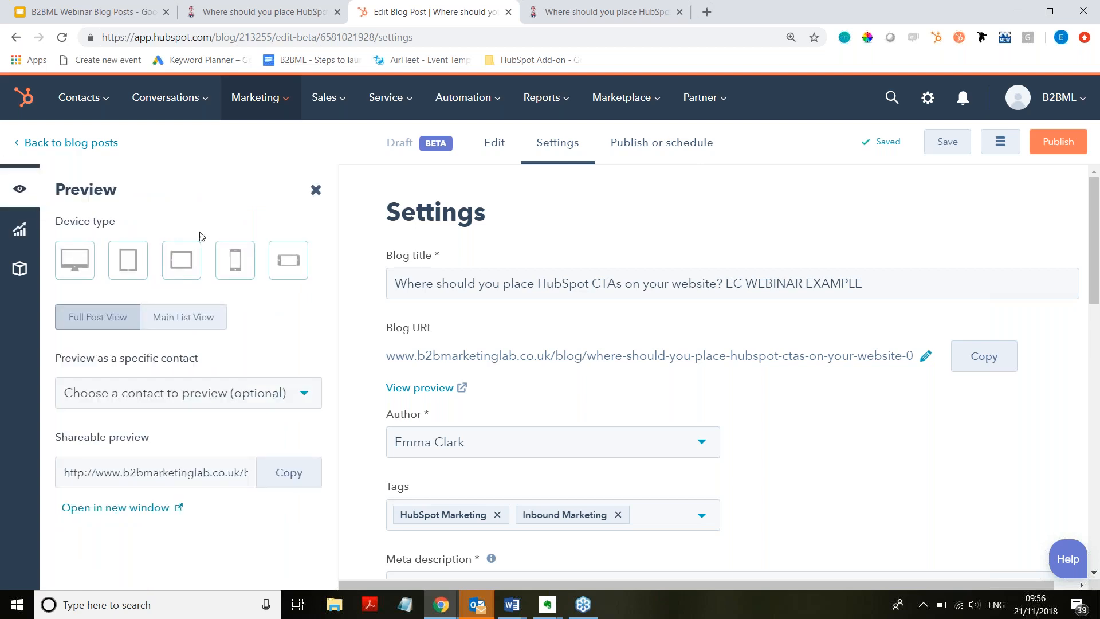
pyautogui.click(231, 274)
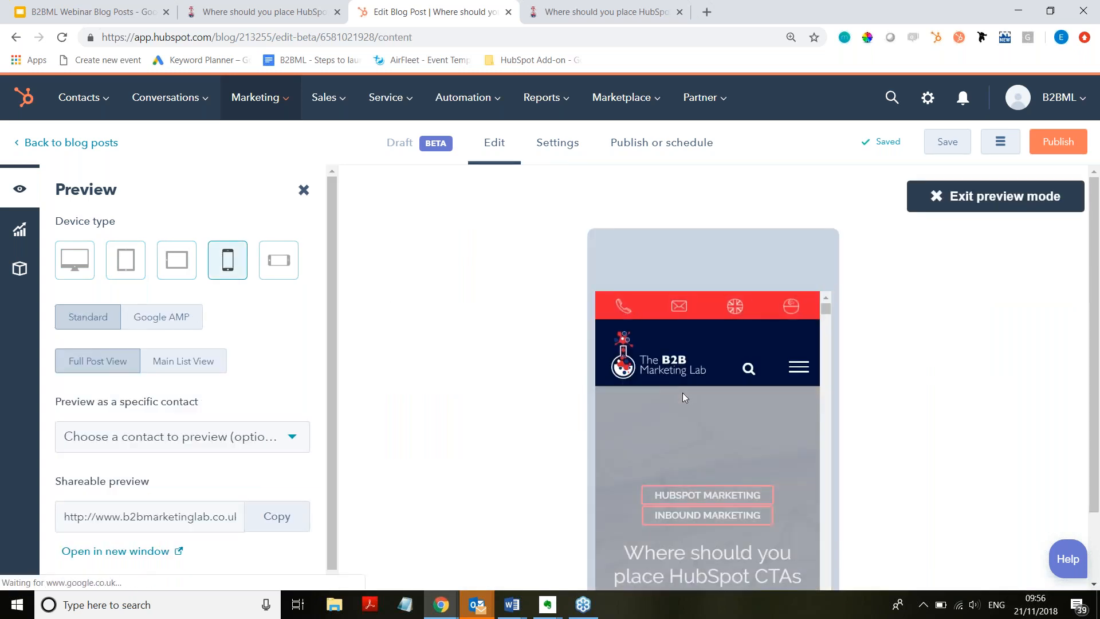
pyautogui.scroll(-10, 683, 393)
pyautogui.scroll(-2, 945, 383)
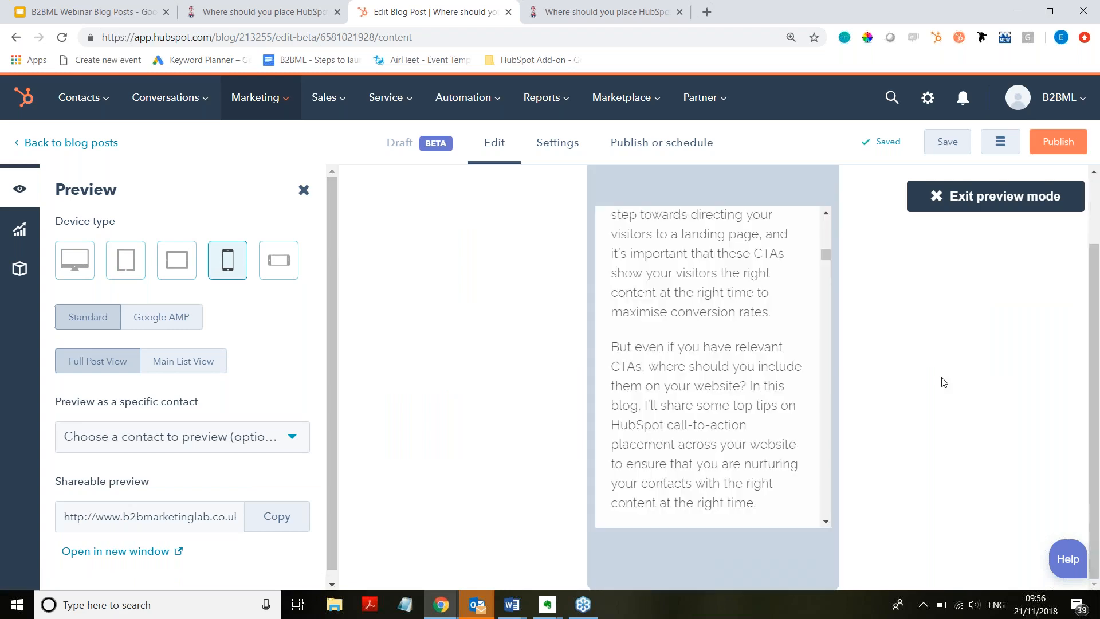
pyautogui.scroll(-5, 736, 341)
pyautogui.scroll(-1, 690, 370)
pyautogui.scroll(15, 690, 370)
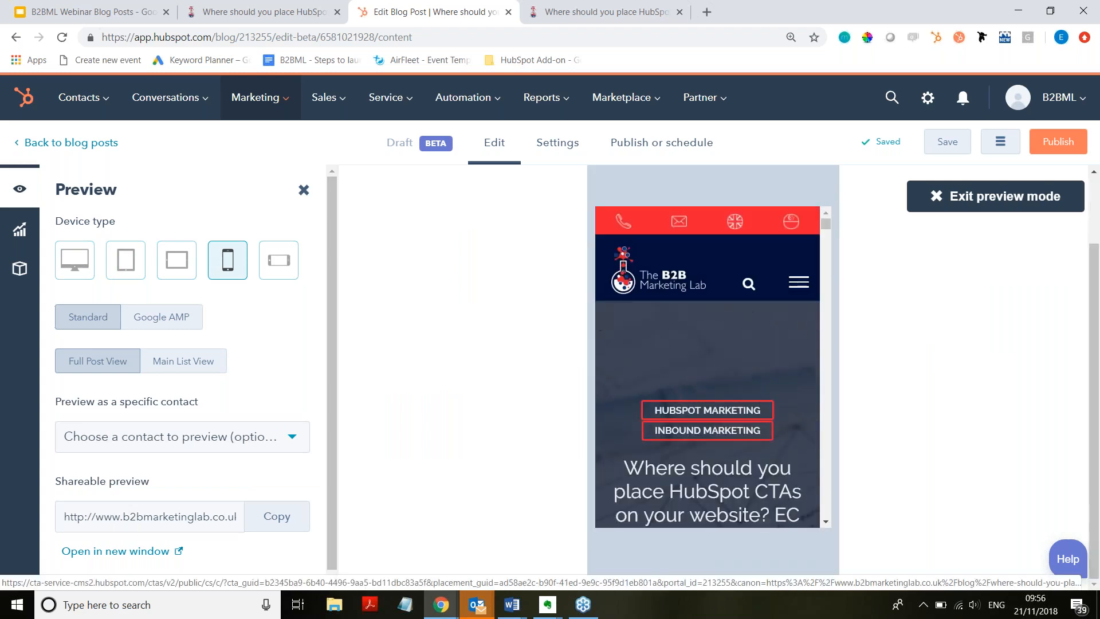
pyautogui.scroll(-1, 211, 307)
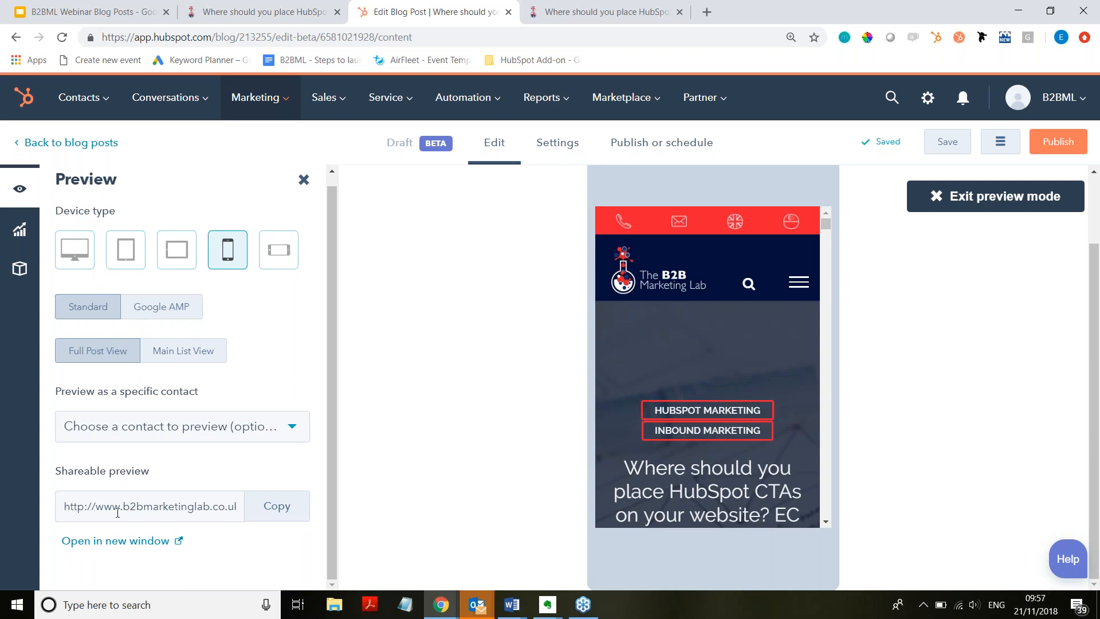
# - Open the post's publishing options and review the scheduling, social auto-publishing and Google AMP settings
pyautogui.click(645, 143)
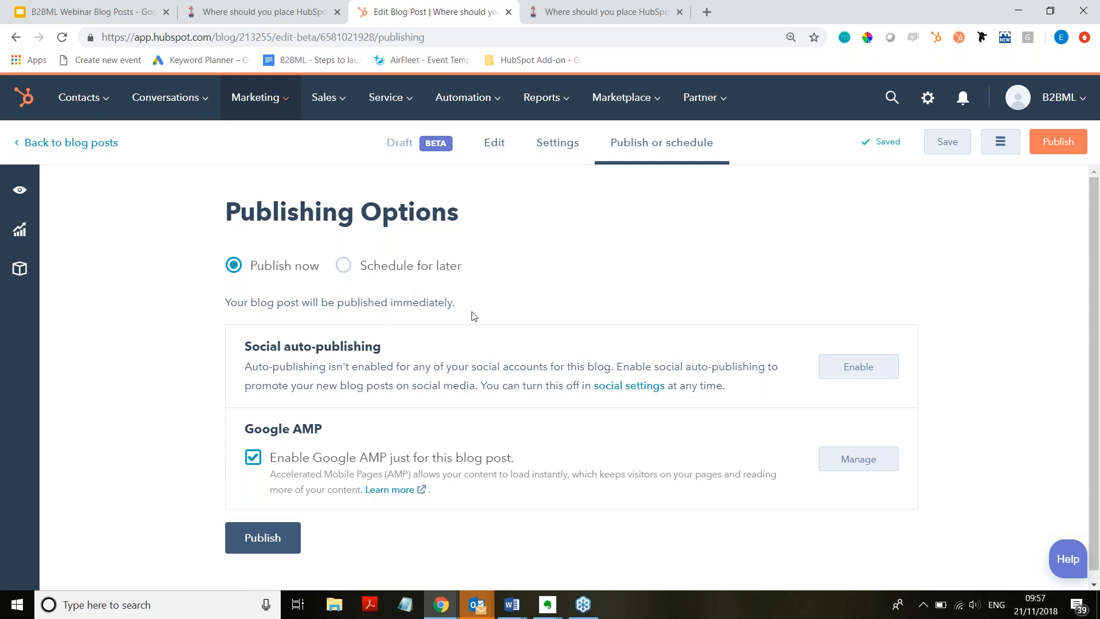
pyautogui.scroll(-1, 474, 311)
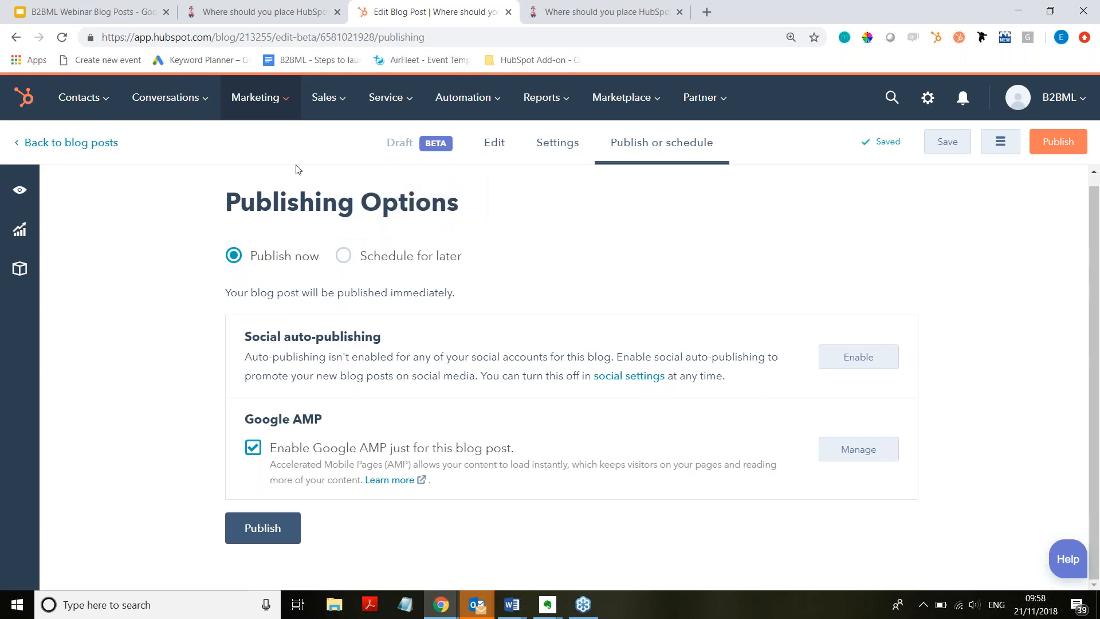
# - Switch to the webinar presentation in Google Slides and advance to the Blog Subscription Set Up slide
pyautogui.click(108, 15)
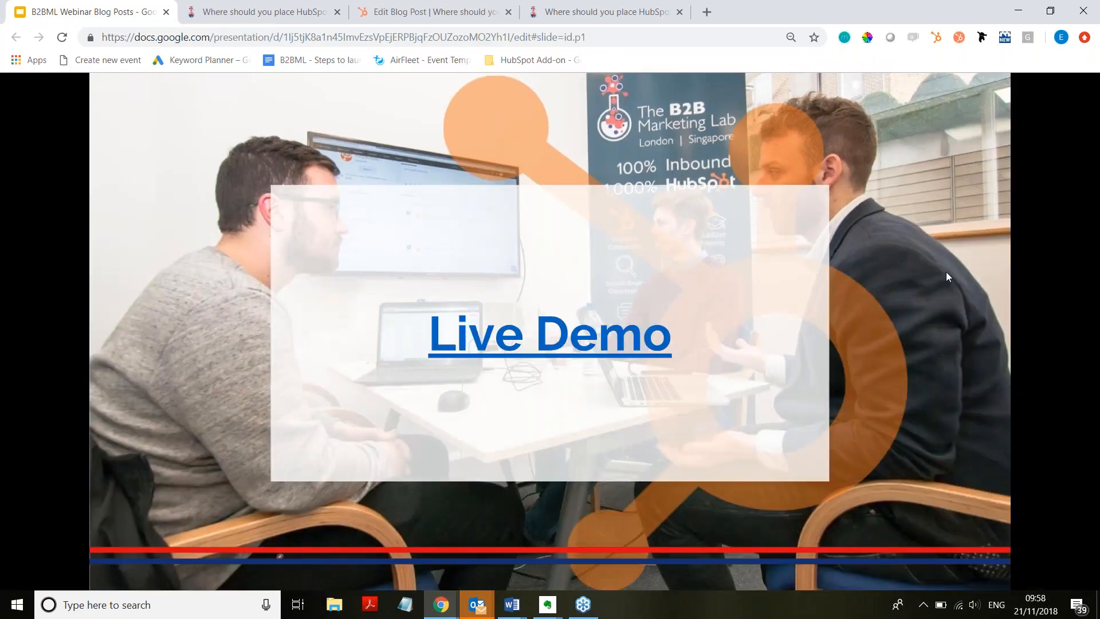
pyautogui.click(947, 273)
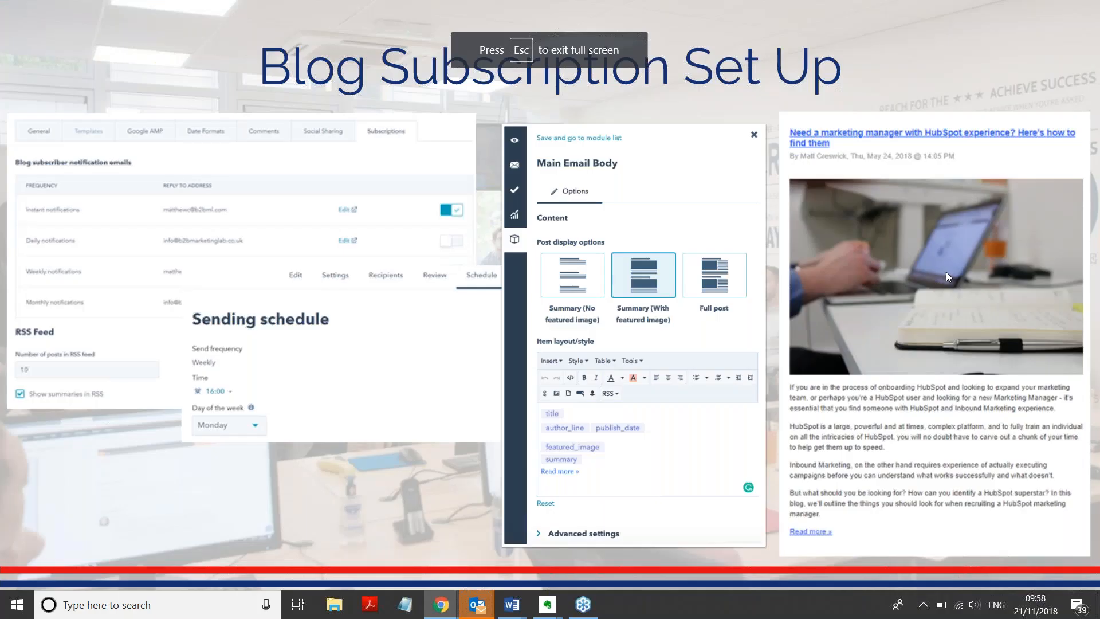